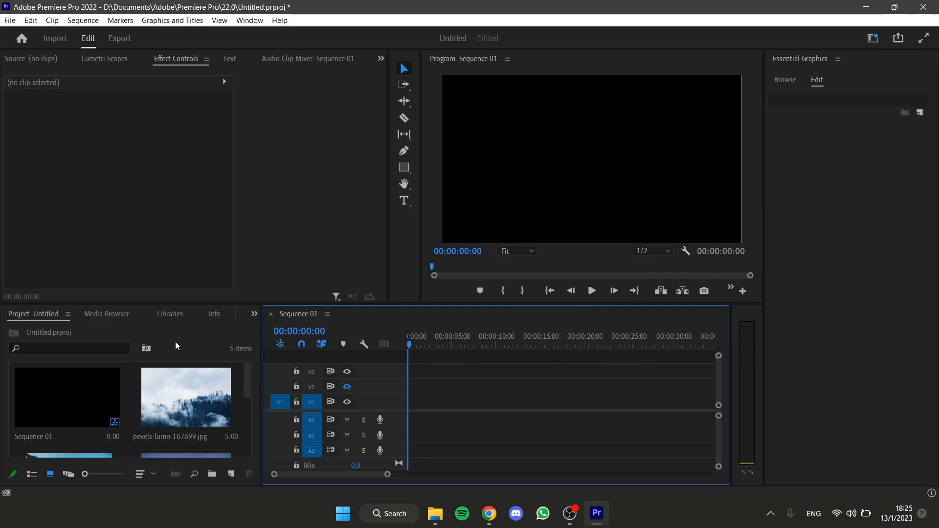
Step: Place the misty forest, sunset sea, mountain lake and snowy forest images back to back on track V1 from the sequence start
left_click_drag(249, 374, 412, 414)
scroll(166, 416, "down", 3)
scroll(166, 416, "up", 3)
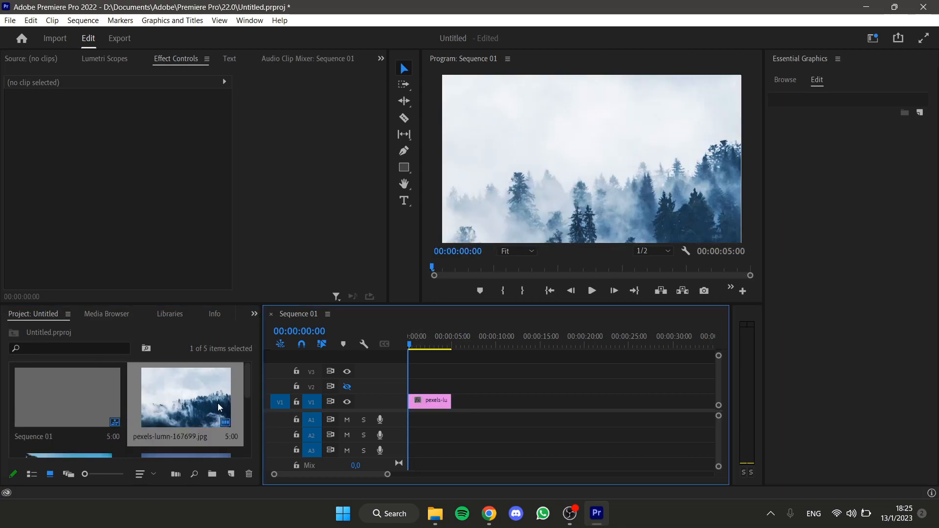
left_click_drag(248, 386, 456, 396)
left_click_drag(90, 439, 490, 399)
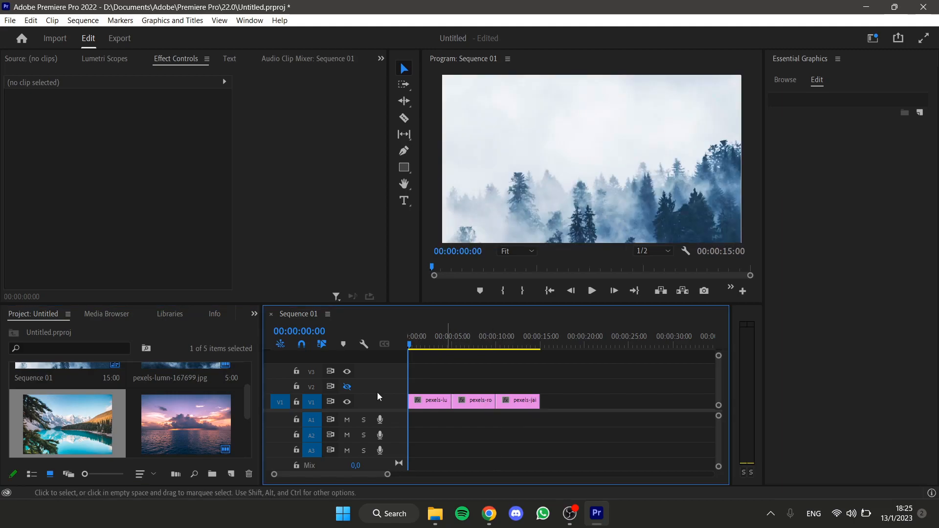
scroll(175, 391, "down", 3)
left_click_drag(89, 406, 538, 405)
Step: Check each of the four images in the program monitor at several points along the sequence and return to 00:00:00:00
left_click(433, 345)
left_click(568, 343)
left_click(458, 343)
left_click(522, 339)
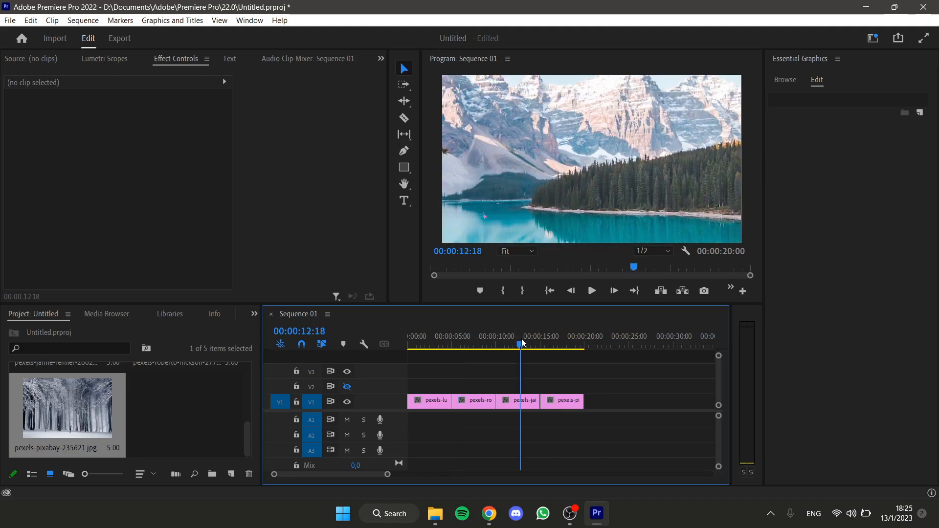
left_click(559, 344)
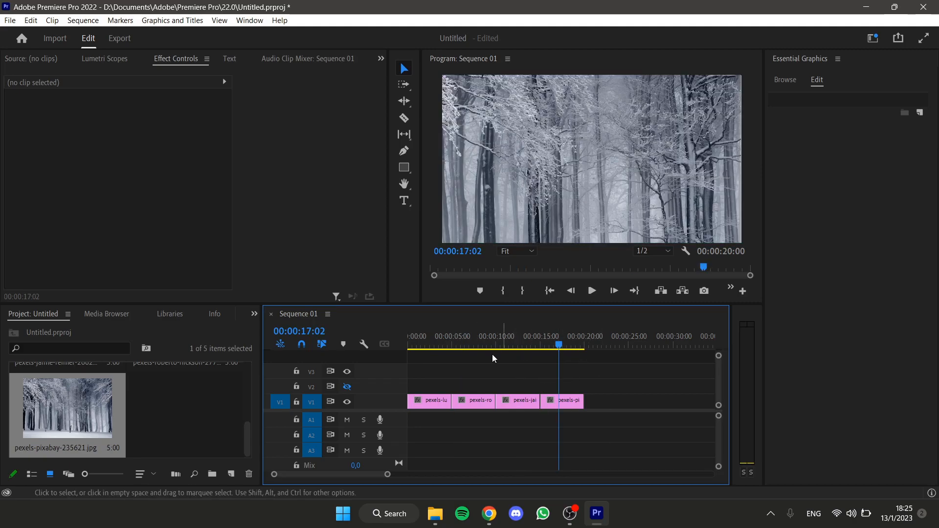
left_click_drag(463, 343, 376, 343)
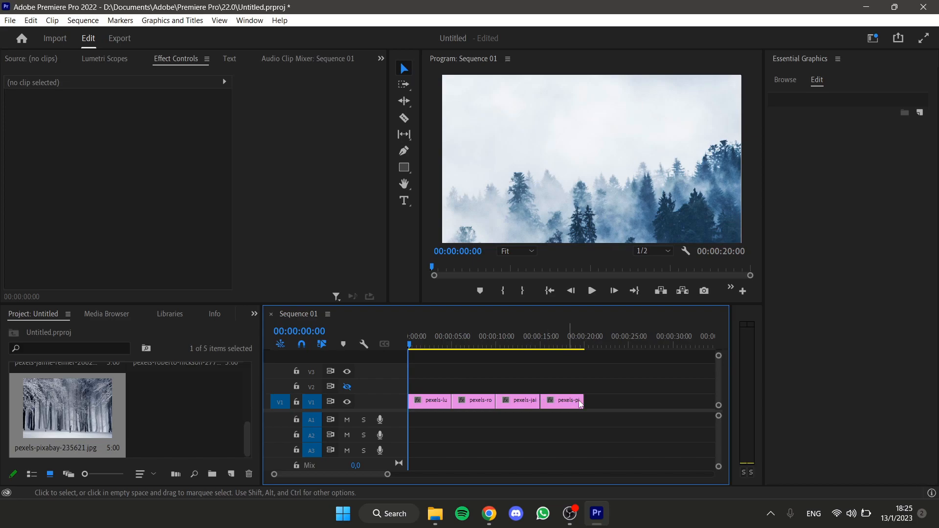
Step: Duplicate all four V1 clips directly above onto track V2, leaving the output of V2 hidden
left_click_drag(611, 418, 427, 389)
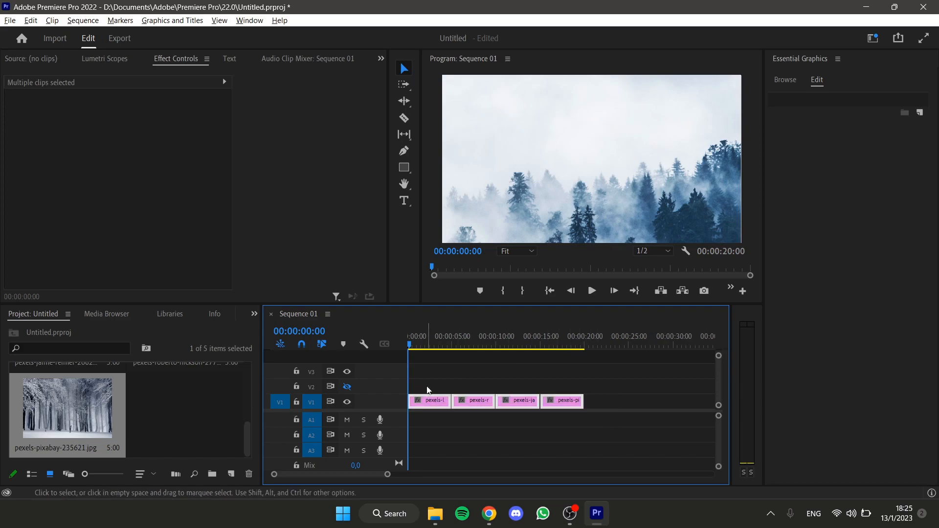
left_click_drag(428, 400, 427, 387)
left_click(438, 367)
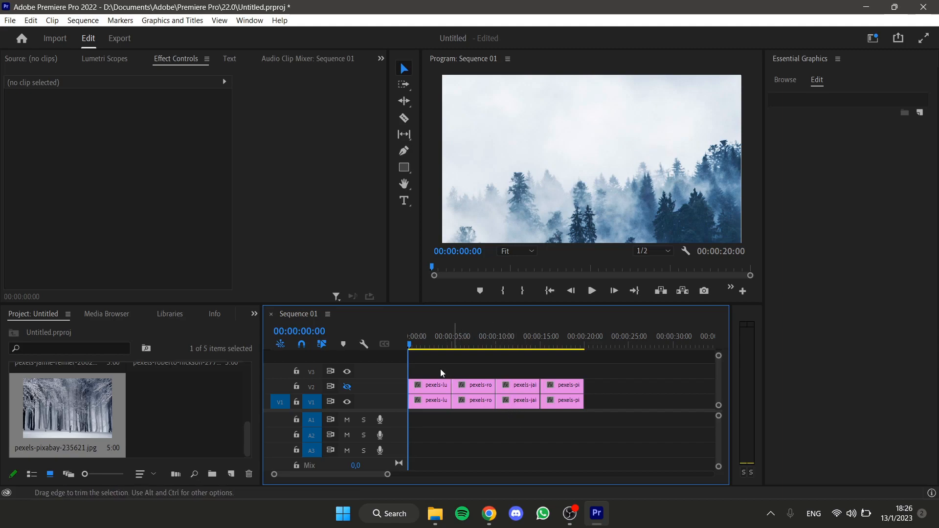
left_click(348, 388)
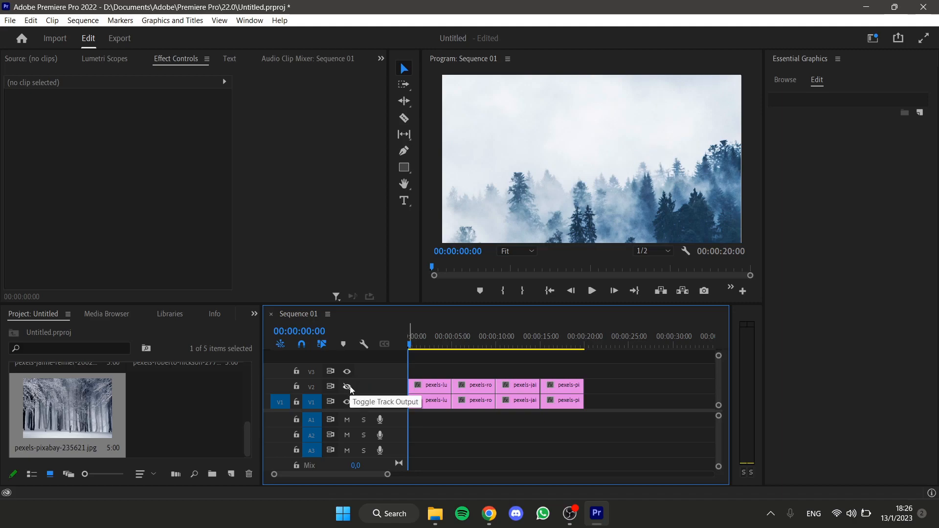
left_click(350, 388)
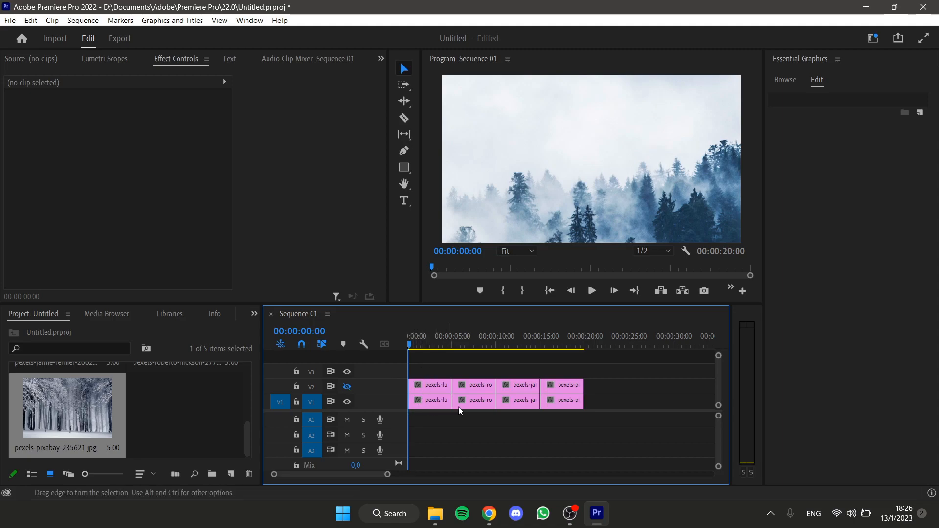
Step: Show the list of available effects and clear the old "grain" search from it
left_click(168, 406)
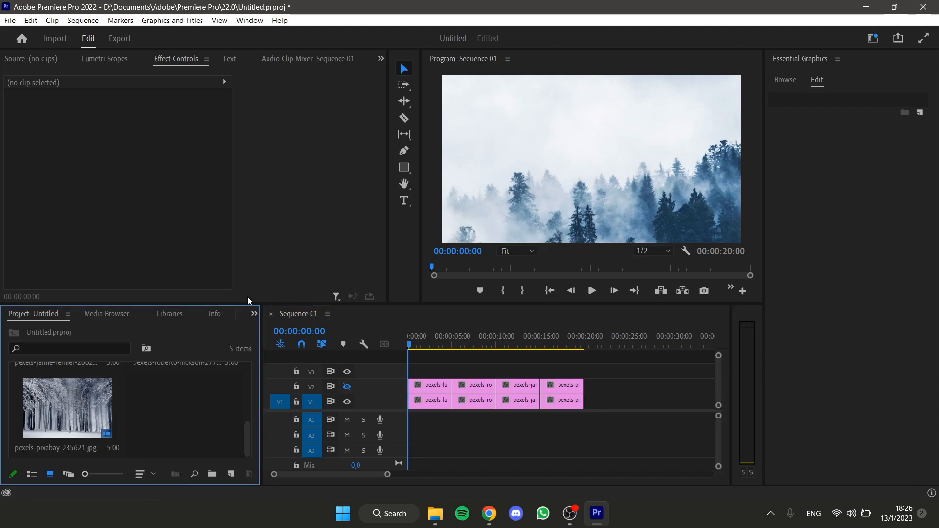
left_click(254, 314)
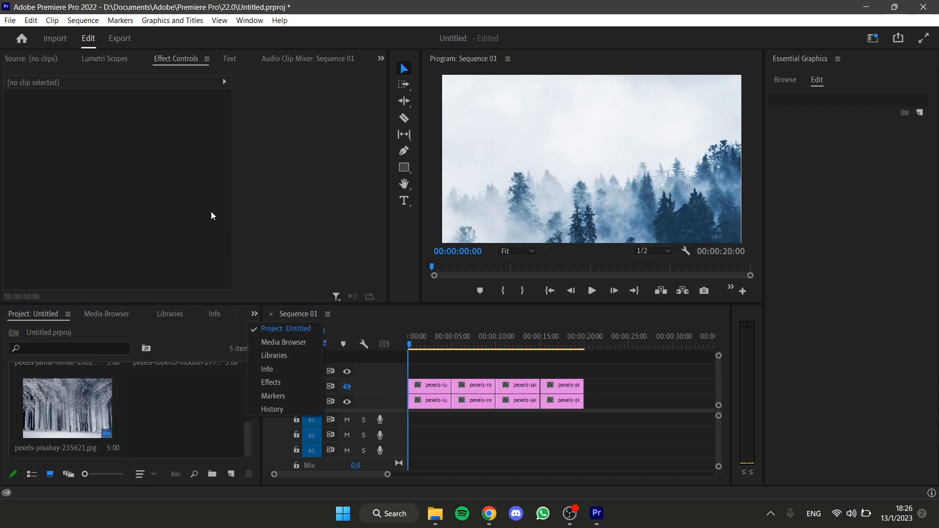
left_click(274, 382)
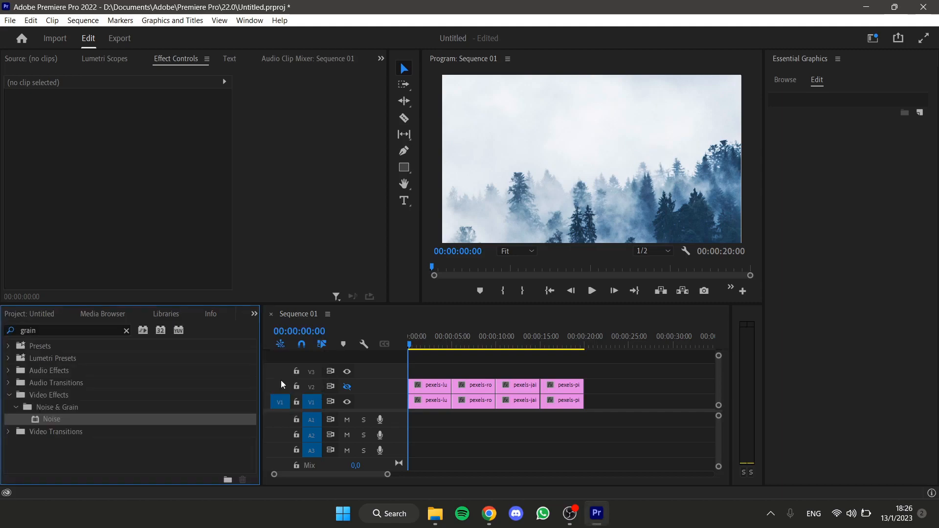
left_click(74, 331)
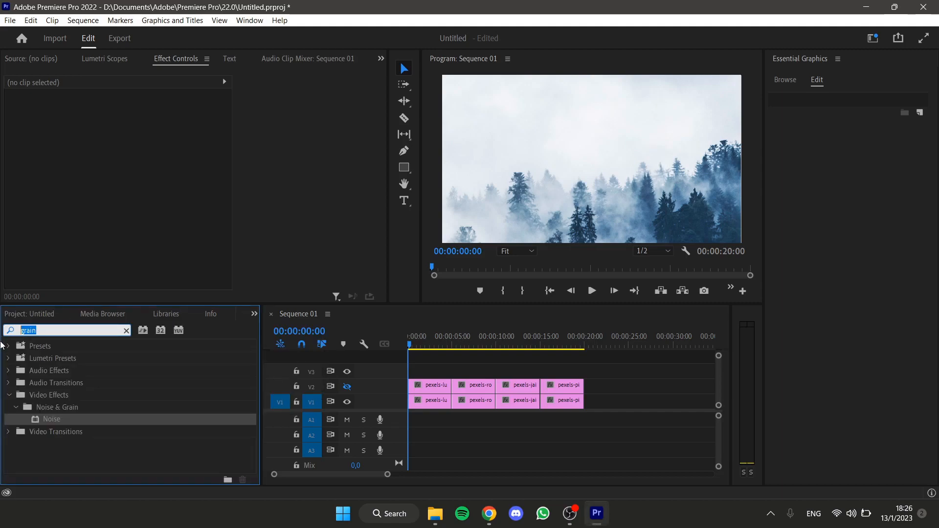
key("BackSpace")
left_click(250, 20)
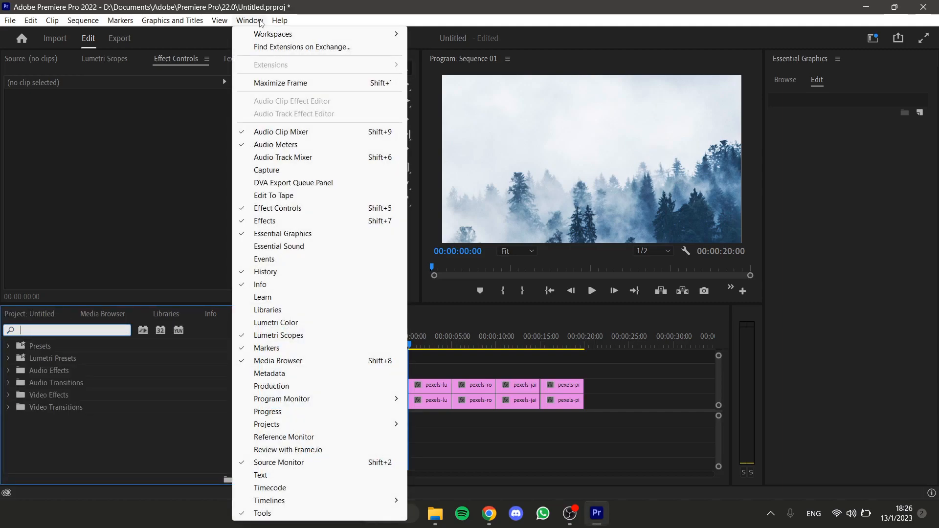
left_click(278, 221)
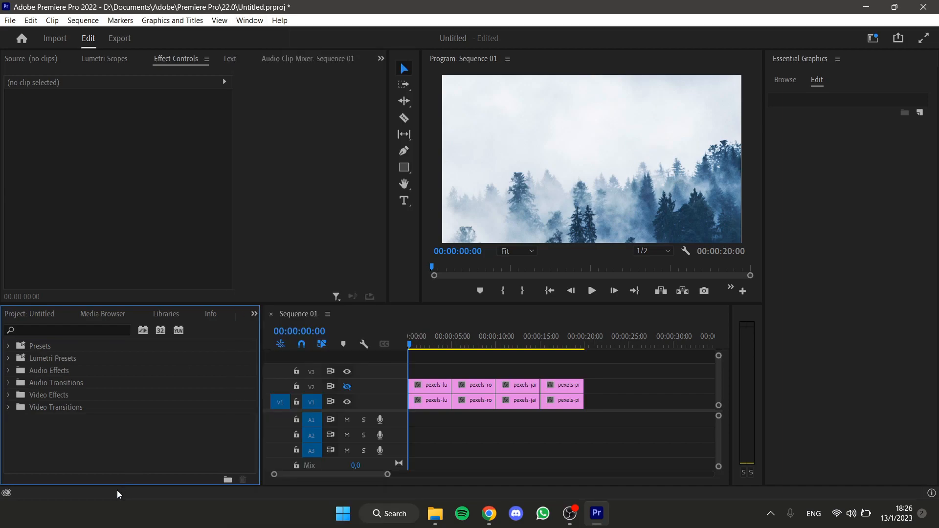
Step: Find the Gaussian Blur video effect and apply it to the first clip on track V1
left_click(61, 330)
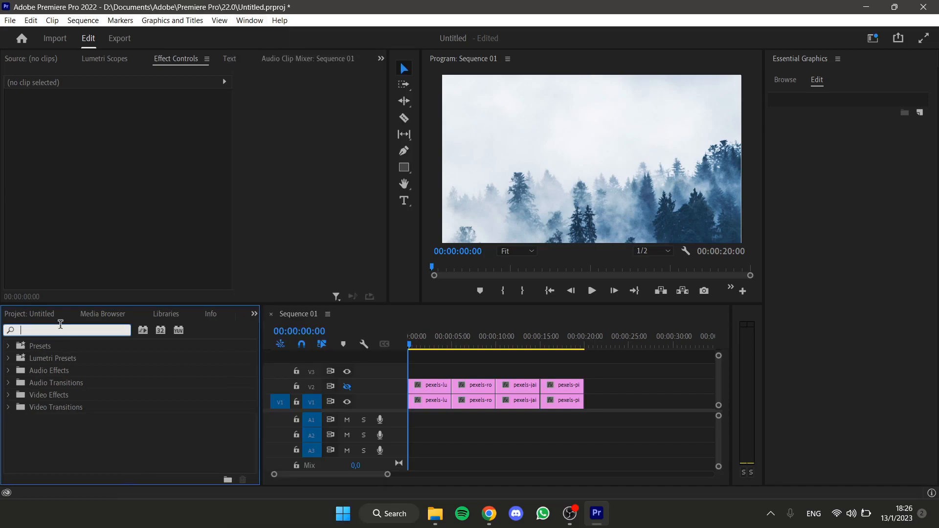
type("ga")
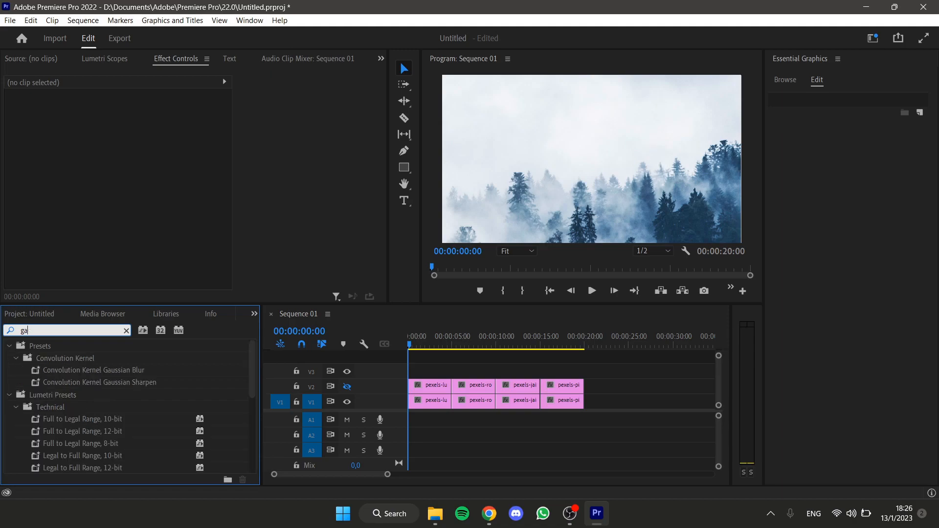
type("ussian")
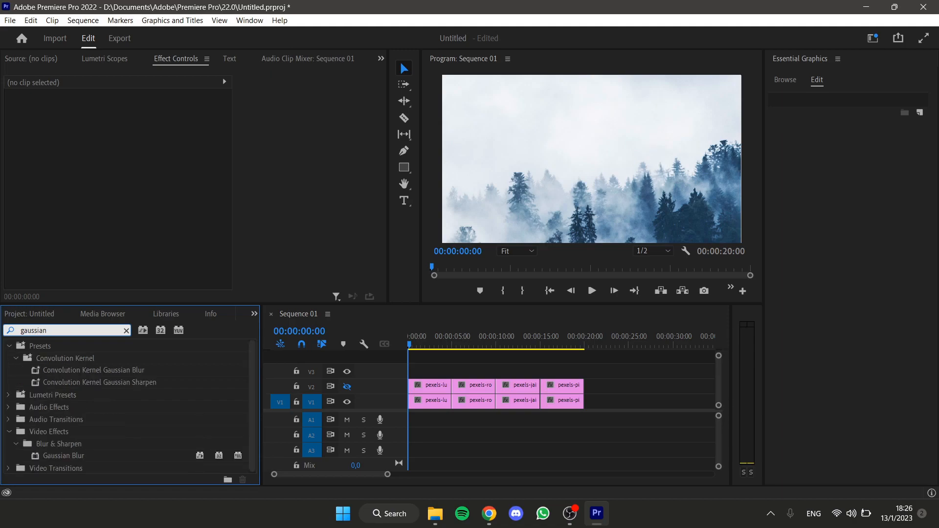
type(" blur")
left_click_drag(90, 439, 433, 402)
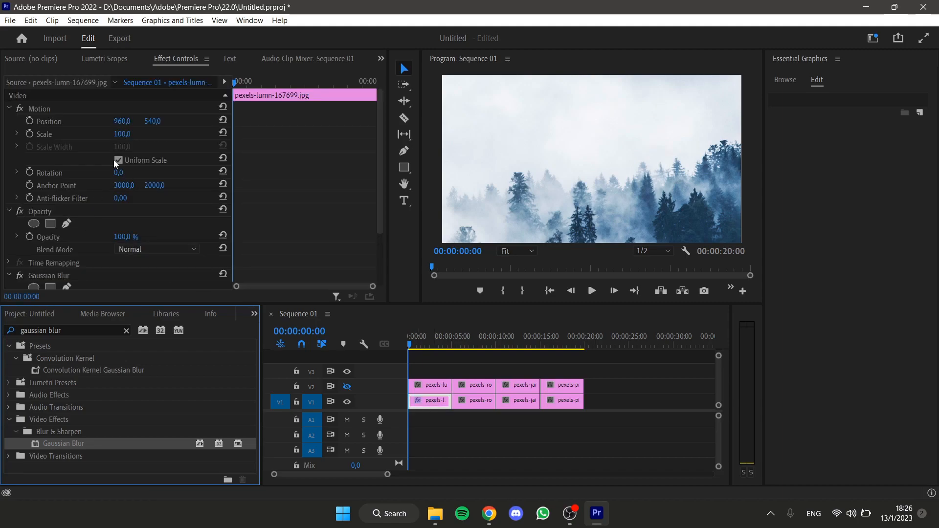
Step: Set the Gaussian Blur's Blurriness to 44 on the first V1 clip
left_click_drag(380, 154, 380, 191)
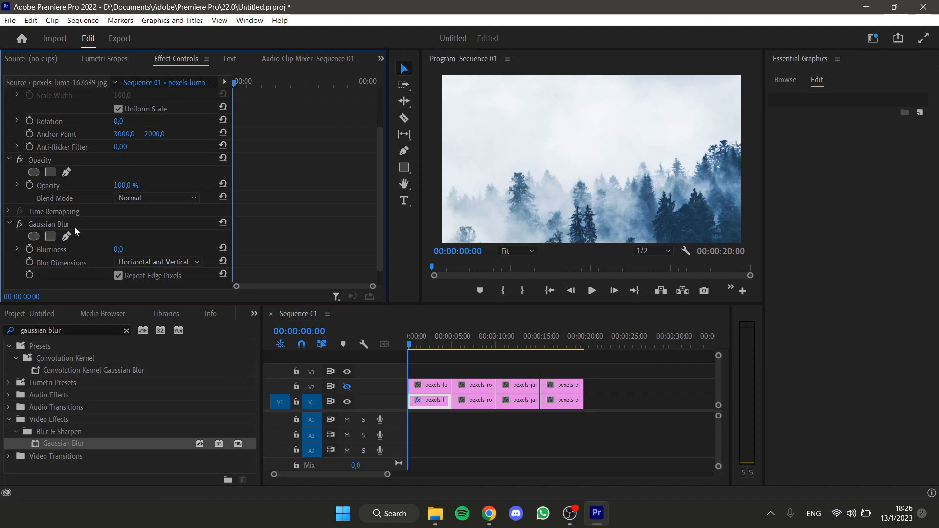
left_click(119, 250)
type("44")
key("Return")
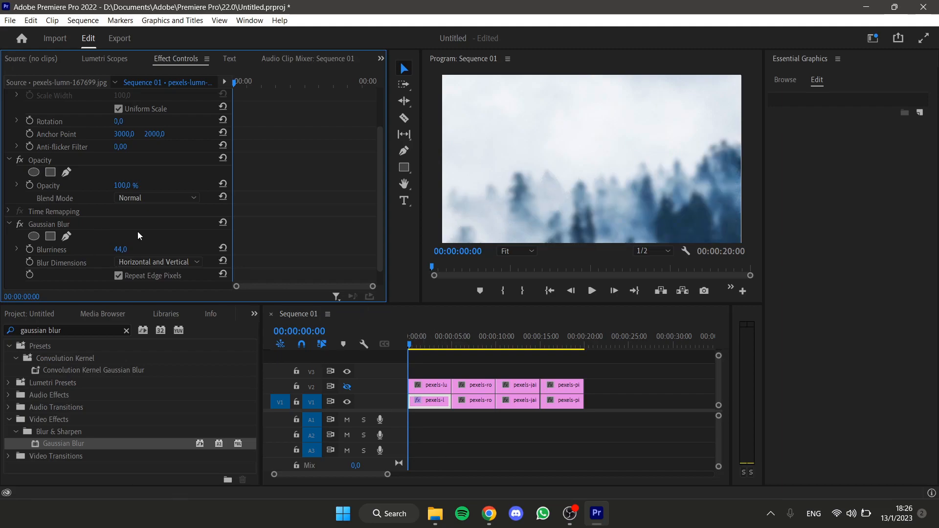
scroll(136, 233, "down", 1)
Step: Search the effects for "grain" and apply the Noise effect to the first clip on track V1
left_click_drag(68, 327, 1, 335)
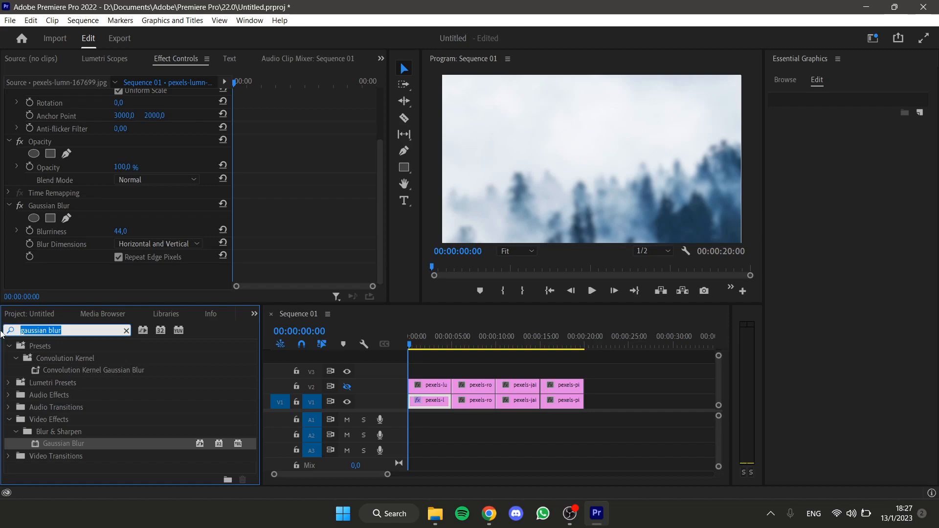
type("grauin")
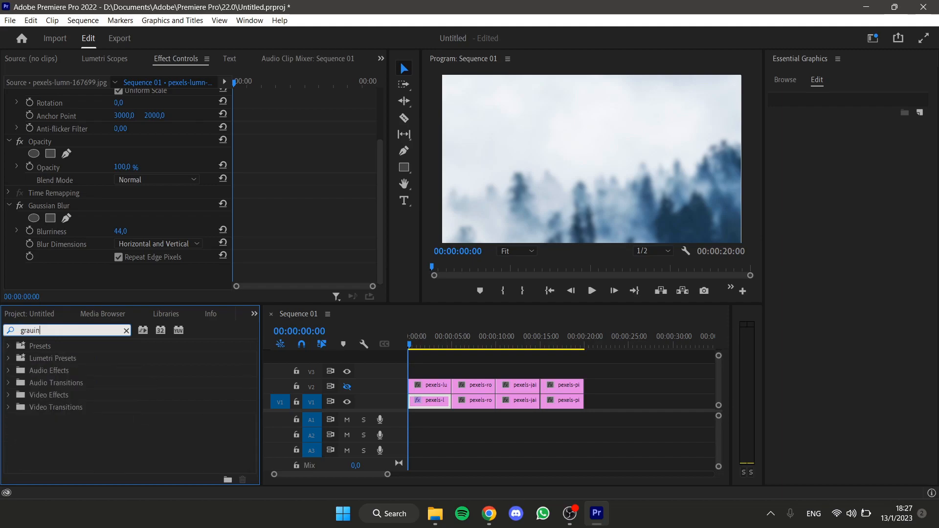
key("BackSpace")
key("BackSpace")
key("BackSpace")
type("in")
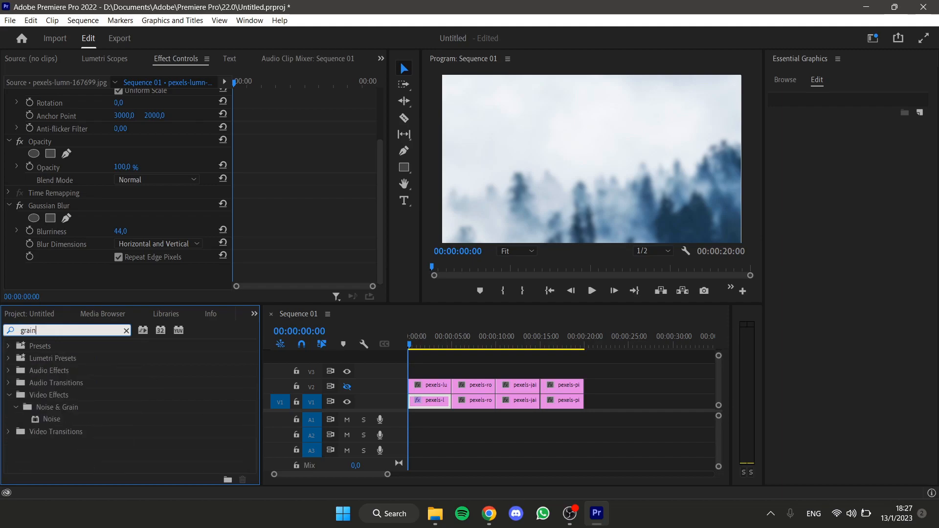
left_click(59, 419)
left_click_drag(70, 421, 438, 403)
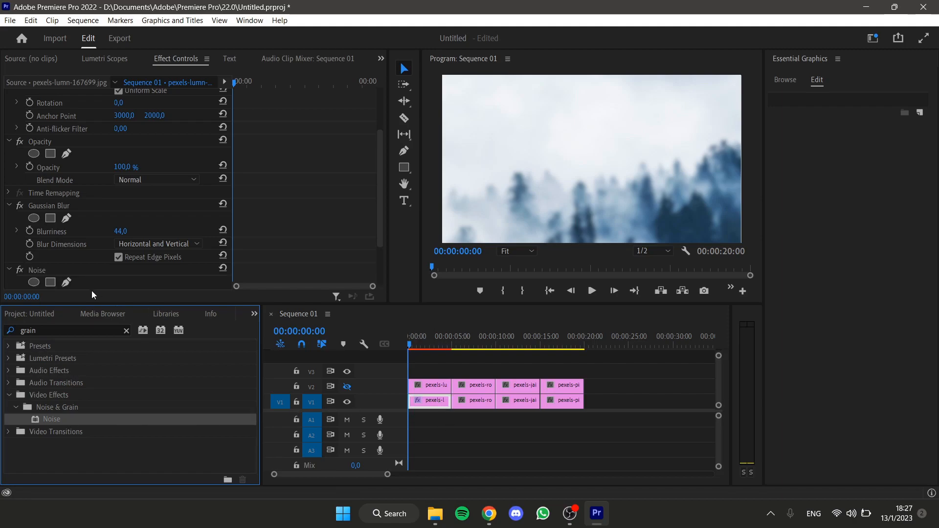
Step: Set the Noise effect's Amount of Noise to 4 % on the first V1 clip
scroll(133, 222, "down", 2)
left_click(121, 247)
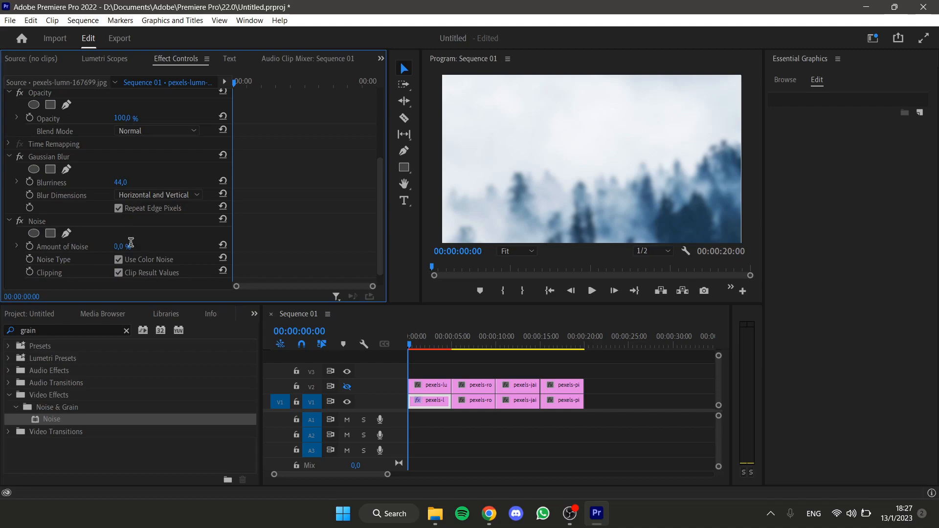
type("4")
key("Return")
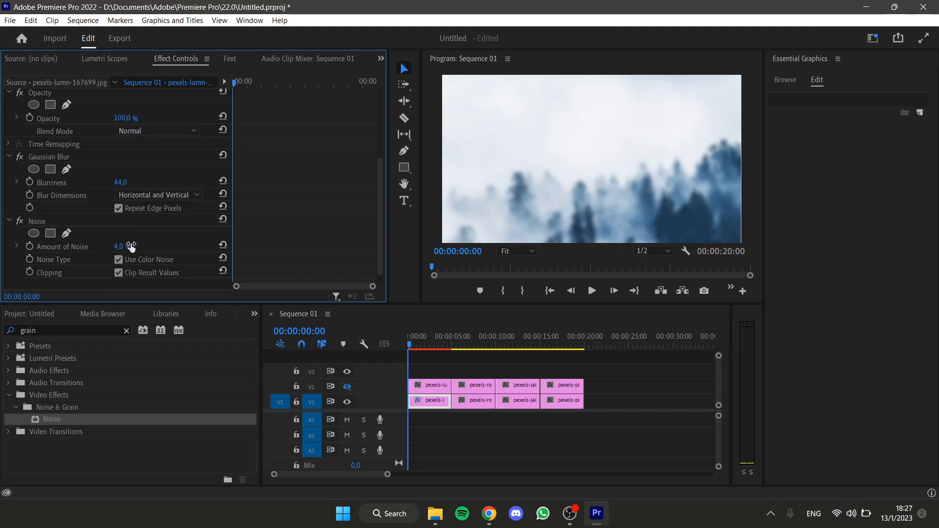
Step: Copy the Gaussian Blur and Noise effects from the first V1 clip and paste them onto the other three V1 clips
left_click(63, 159)
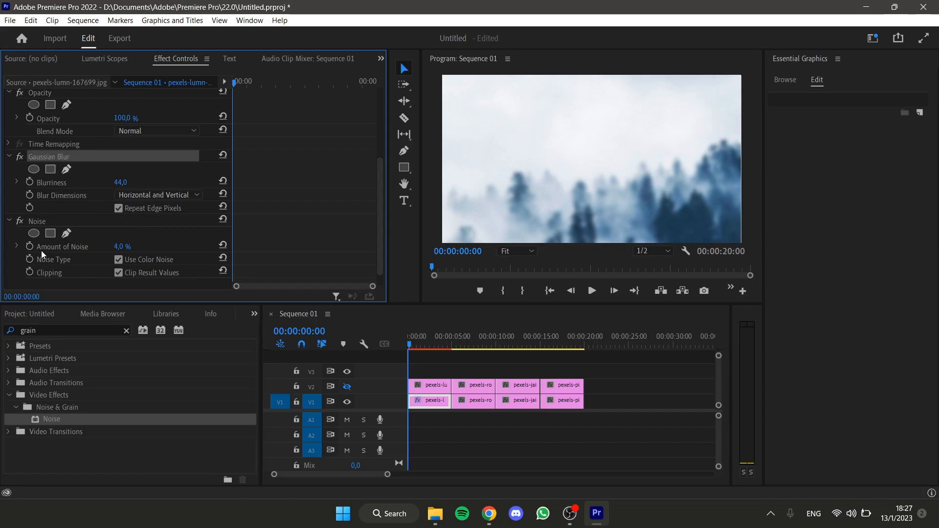
left_click(39, 223)
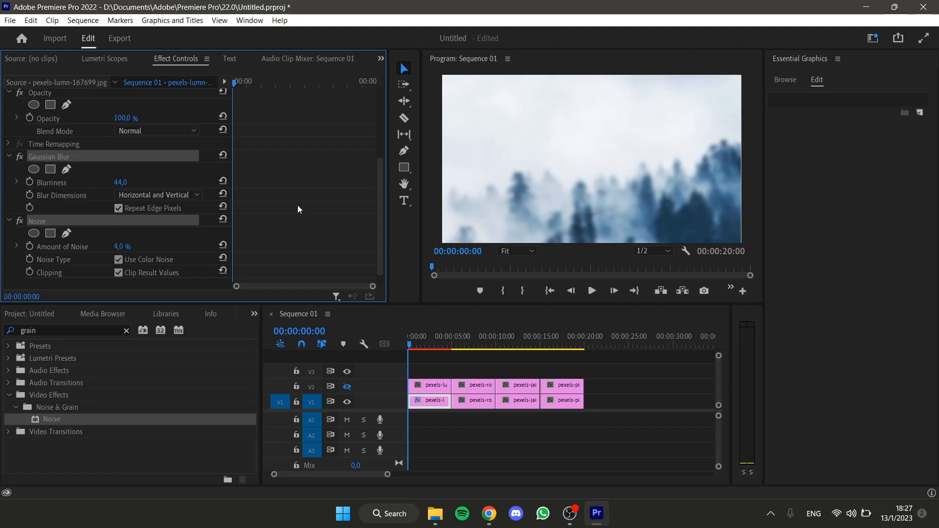
left_click_drag(474, 417, 563, 402)
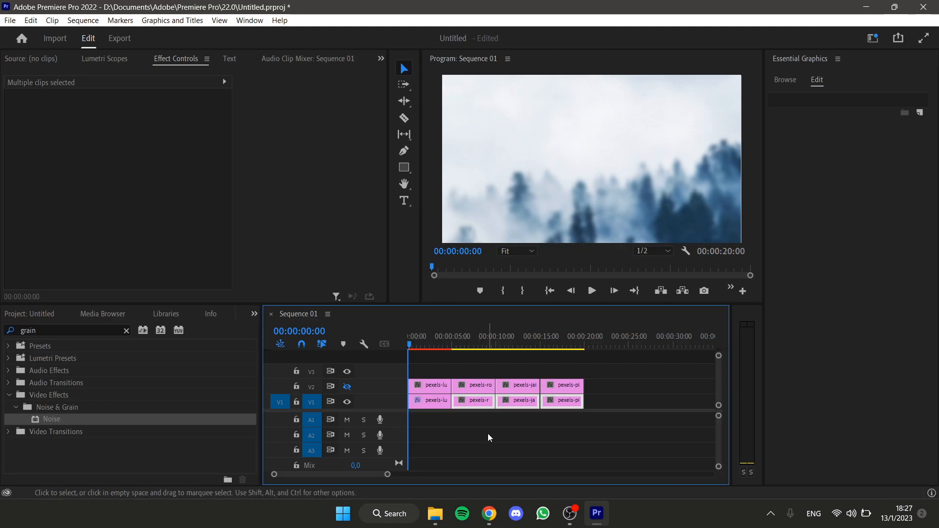
key("ctrl+v")
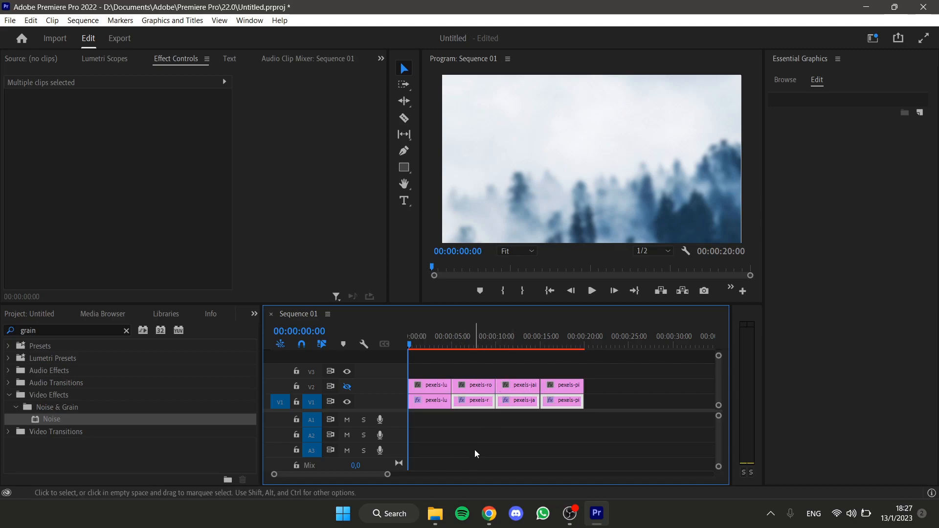
Step: Check the blur and noise on each V1 clip by previewing a frame from all four images
left_click(471, 338)
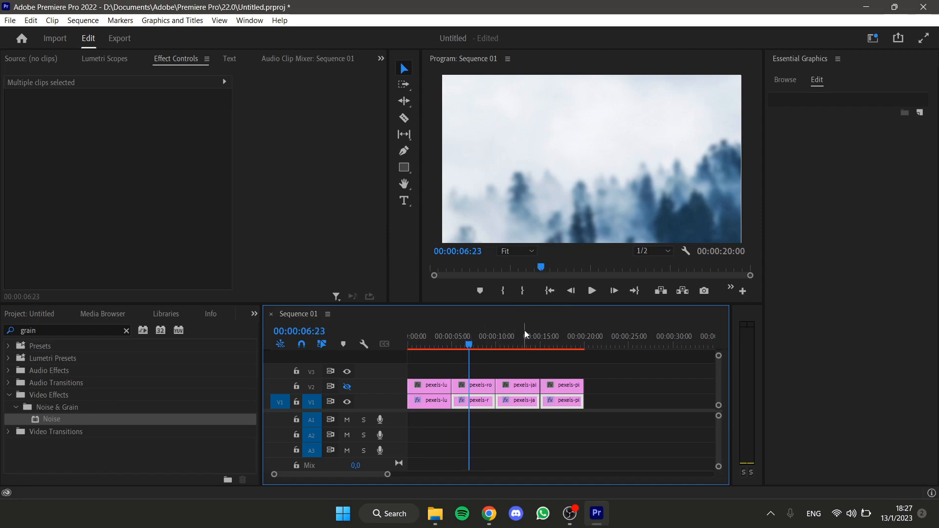
left_click(516, 341)
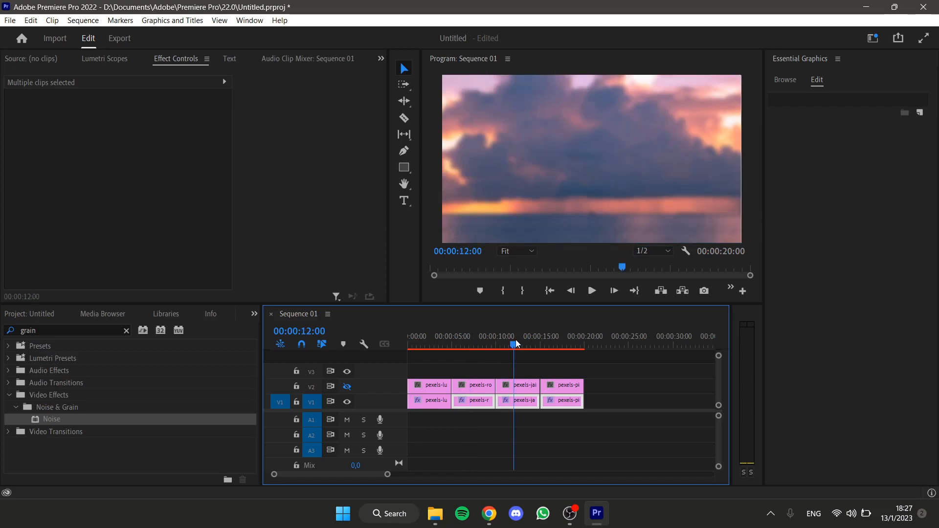
left_click(566, 342)
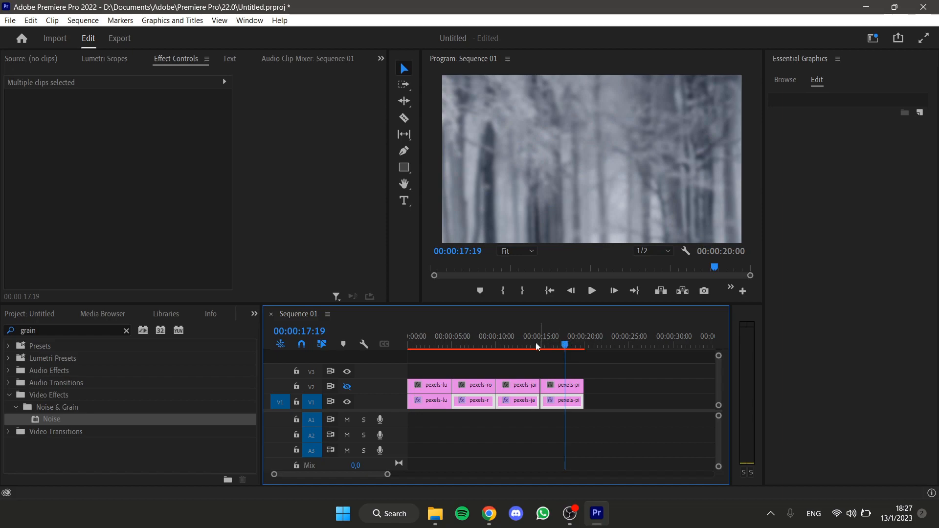
left_click(433, 341)
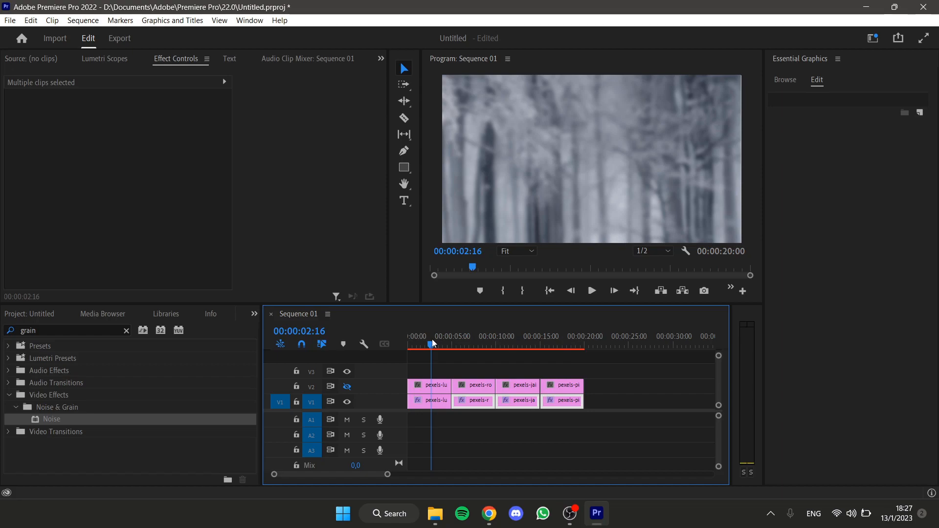
Step: Make track V2 visible again and reduce the Scale of its first clip to 26
left_click(347, 386)
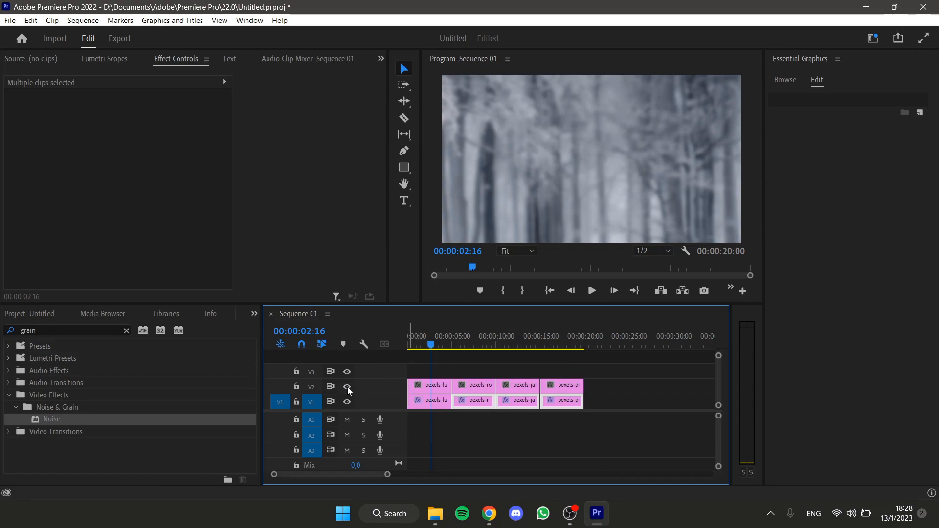
left_click(436, 385)
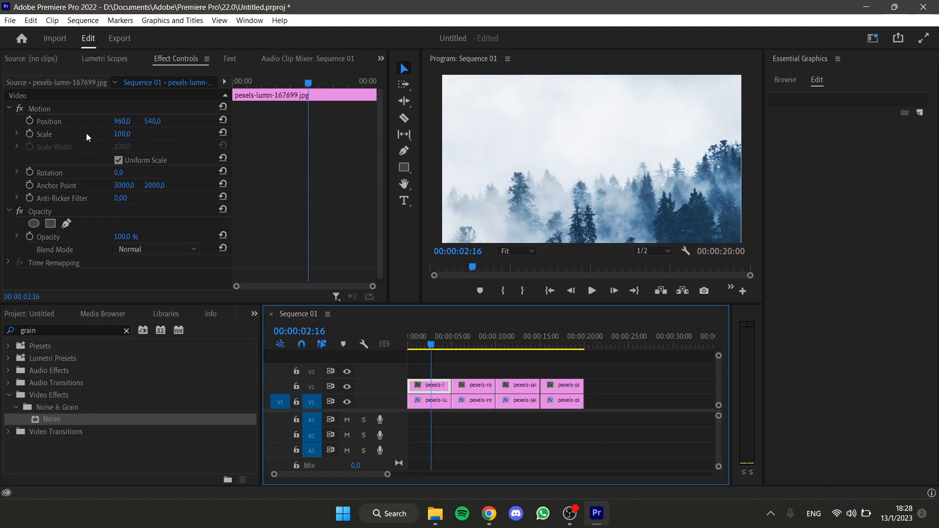
left_click(124, 135)
mouse_move(125, 135)
left_mouse_down()
mouse_move(97, 135)
mouse_move(132, 135)
left_mouse_up()
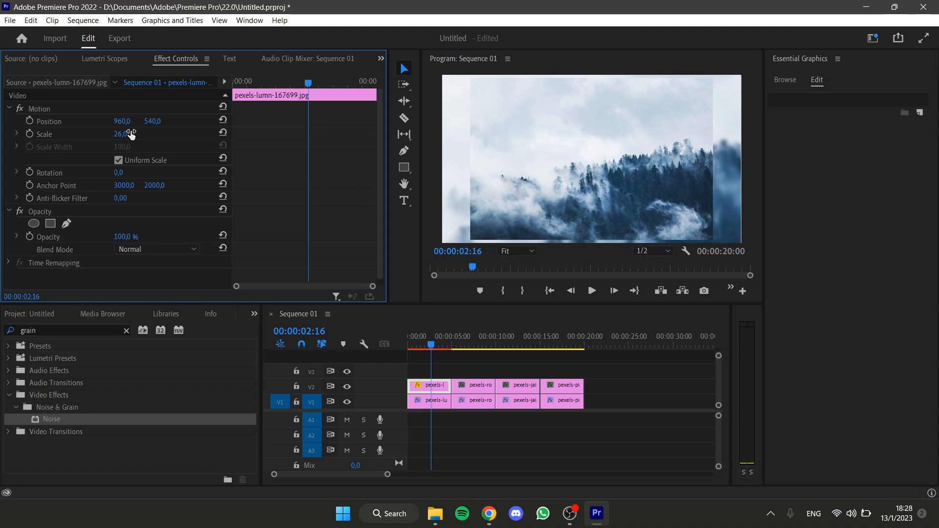
Step: Go to the first frame of the first V2 clip and reduce its Scale to 20
left_click_drag(310, 85, 213, 86)
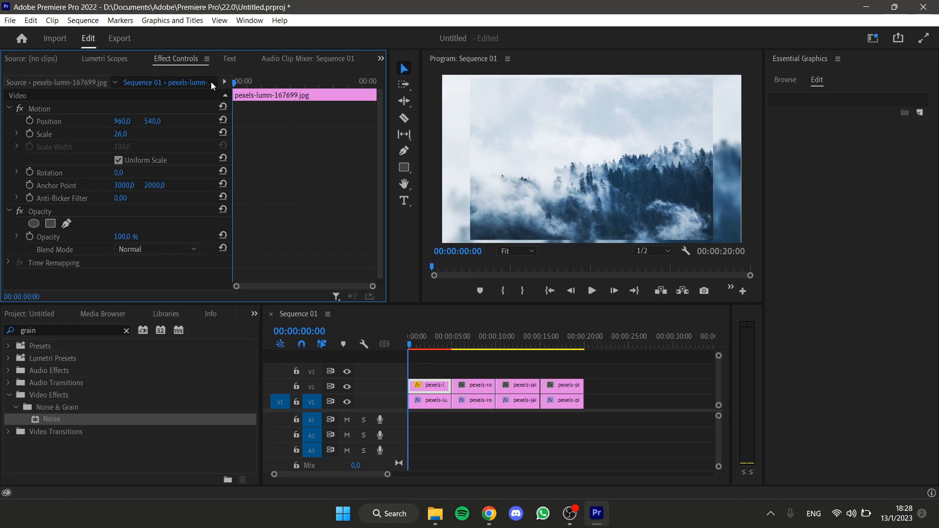
left_click(122, 134)
key("Return")
left_click_drag(128, 134, 132, 135)
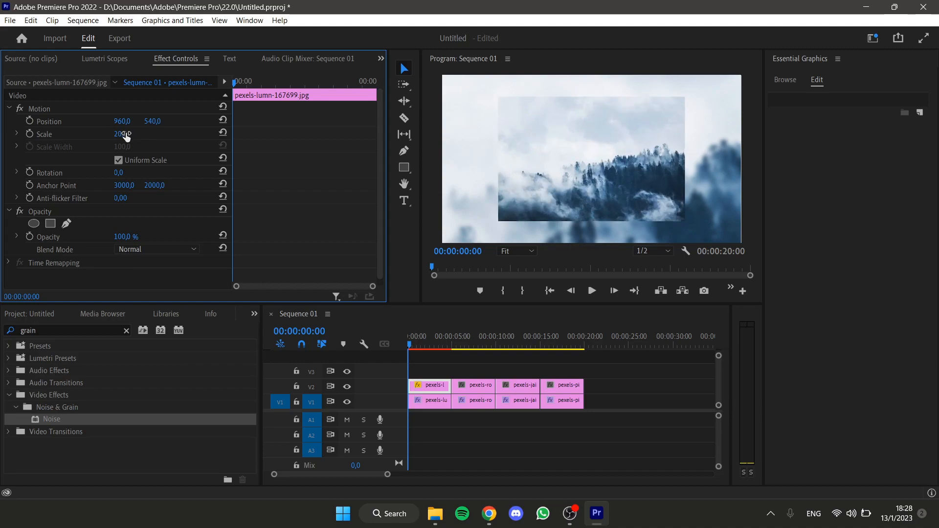
Step: Set the first V2 clip's Scale to 15 and turn on Scale keyframing at its first frame
left_click(130, 132)
key("BackSpace")
key("BackSpace")
key("BackSpace")
type("17")
left_click(130, 132)
left_click_drag(131, 131, 109, 132)
type("15")
key("Return")
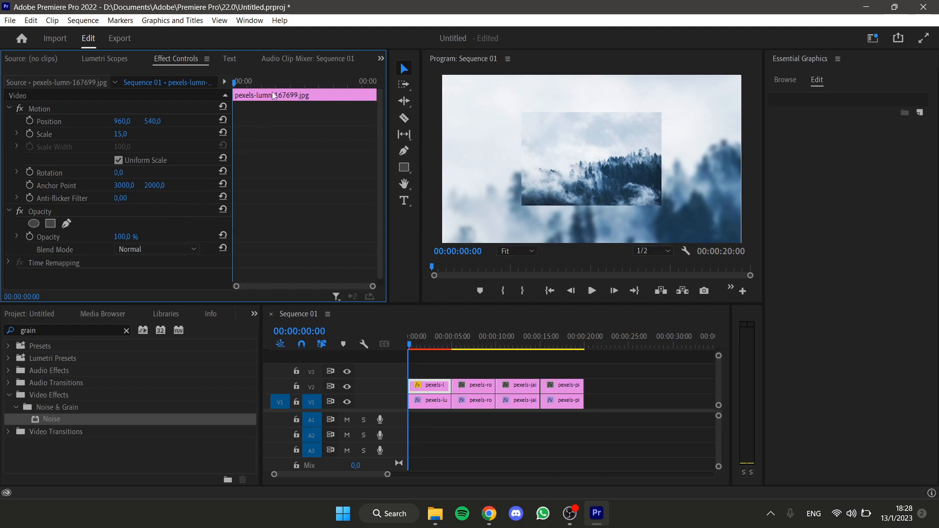
left_click(30, 135)
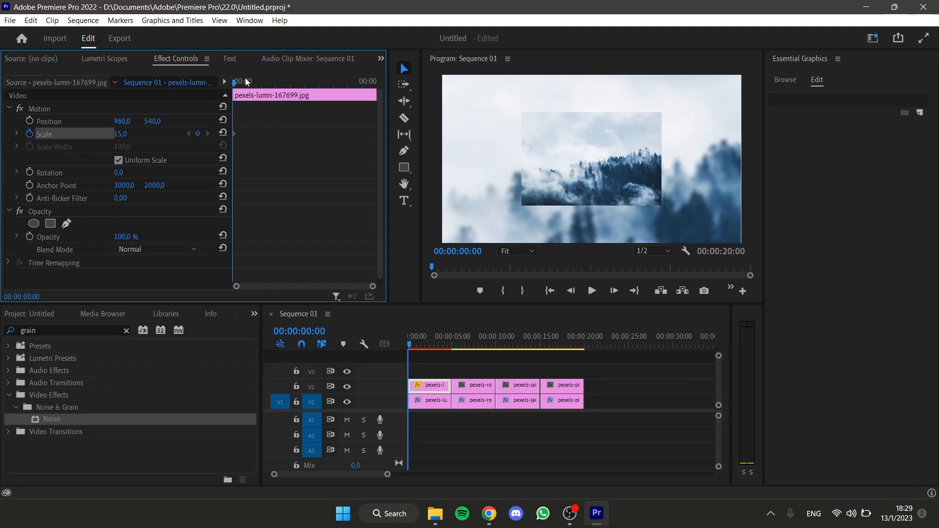
Step: Add a Scale keyframe of 80 at 00:00:04:23, the end of the first V2 clip
left_click_drag(236, 82, 376, 84)
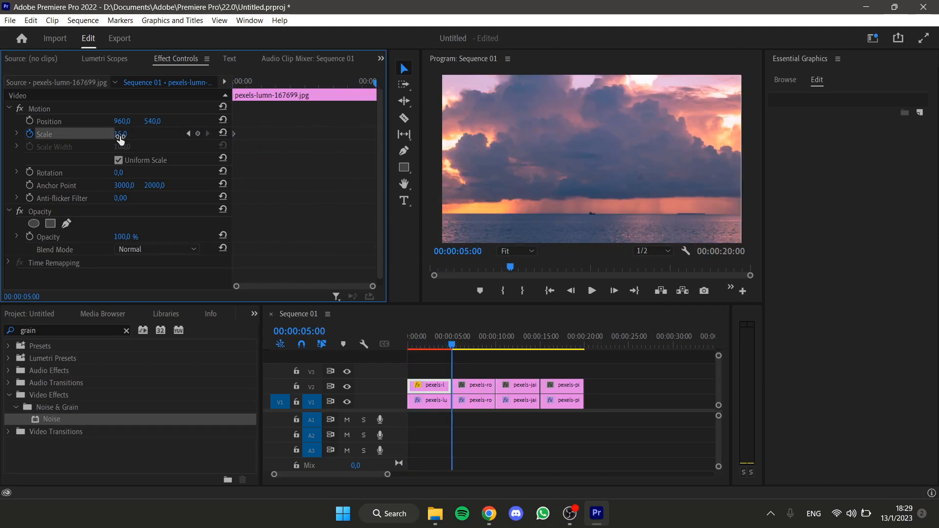
left_click(376, 84)
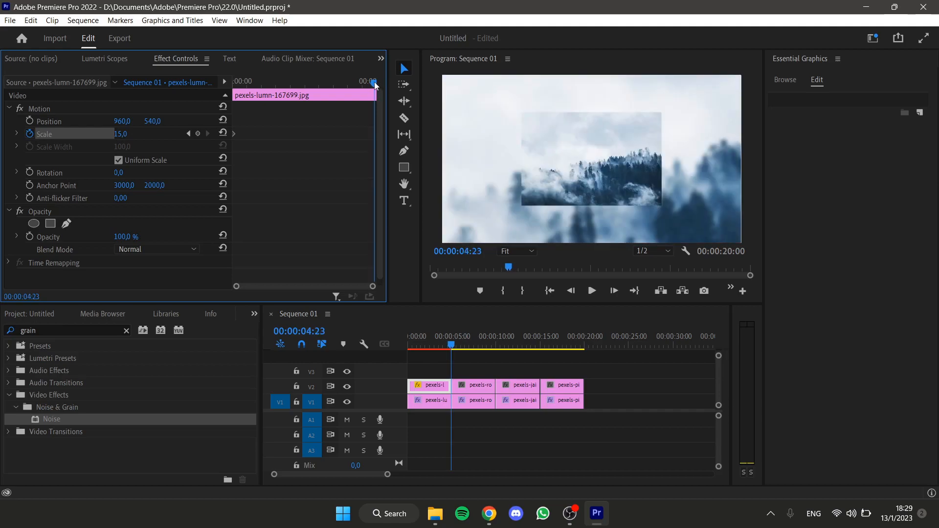
left_click(121, 133)
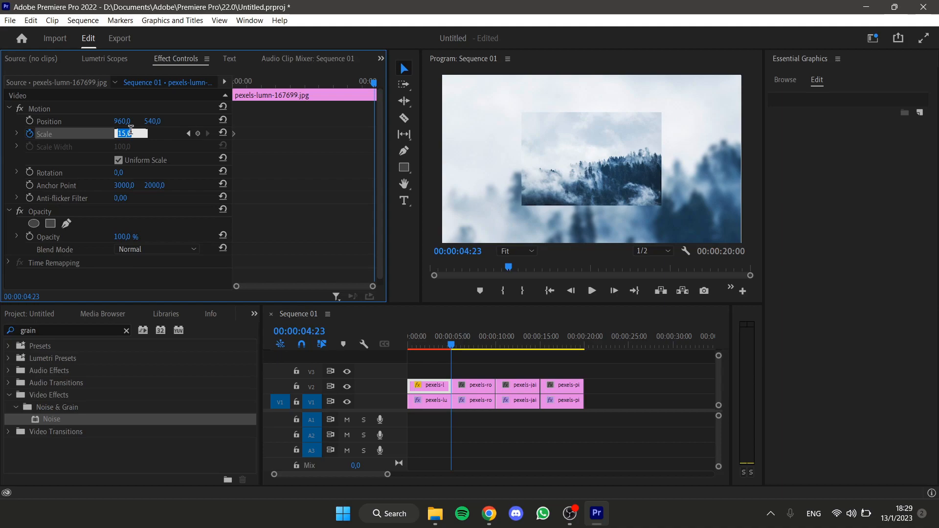
type("80")
key("Return")
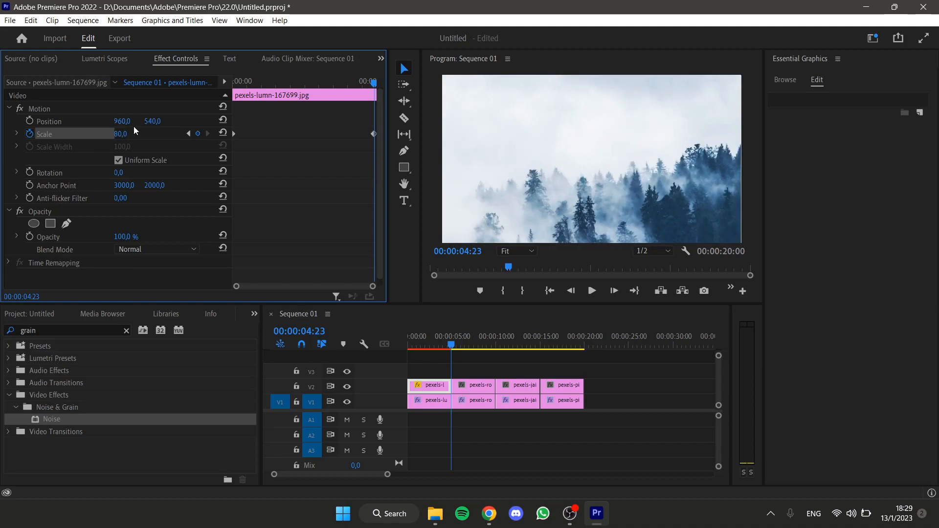
Step: Try Scale values of 60, 42 and 35 on the end keyframe of the first V2 clip
left_click(130, 130)
type("60")
key("Return")
left_click(131, 134)
type("42")
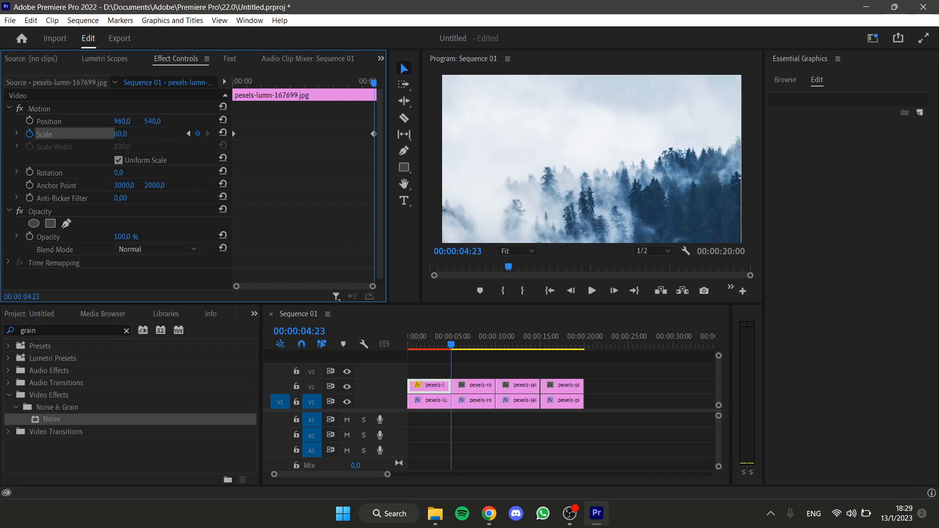
key("Return")
left_click(130, 134)
type("35")
key("Return")
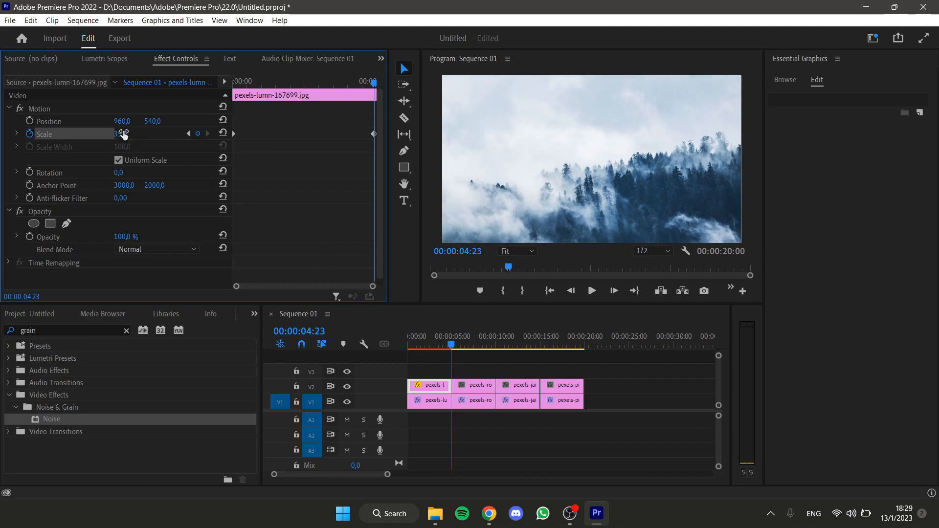
Step: Set the end keyframe's Scale to 21 and preview an earlier frame of the zoom
left_click(121, 134)
type("21")
key("Return")
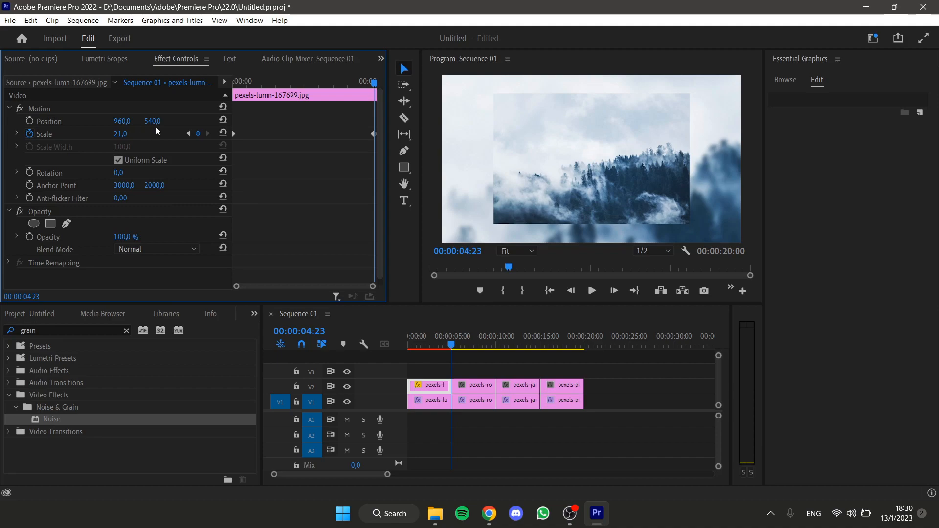
left_click(344, 79)
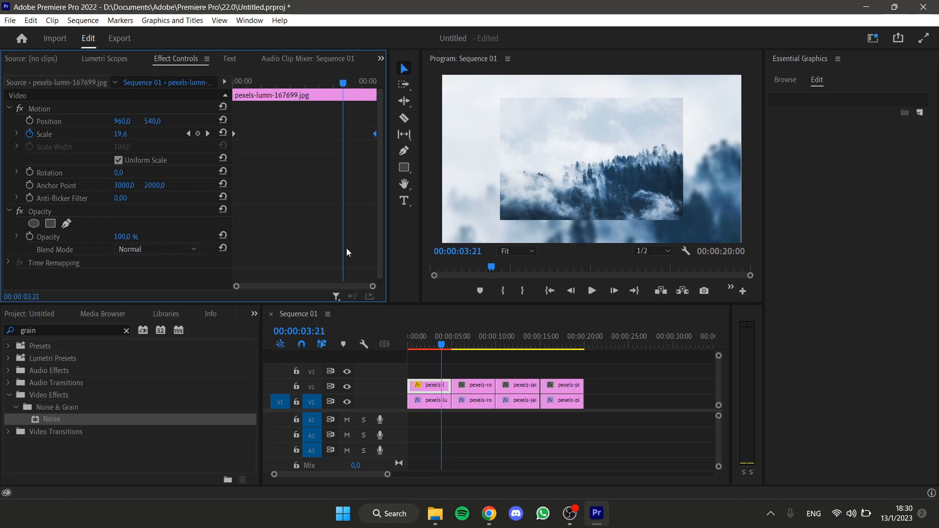
Step: Copy the animated Motion settings from the first V2 clip to the other three V2 clips and return to the sequence start
left_click(78, 109)
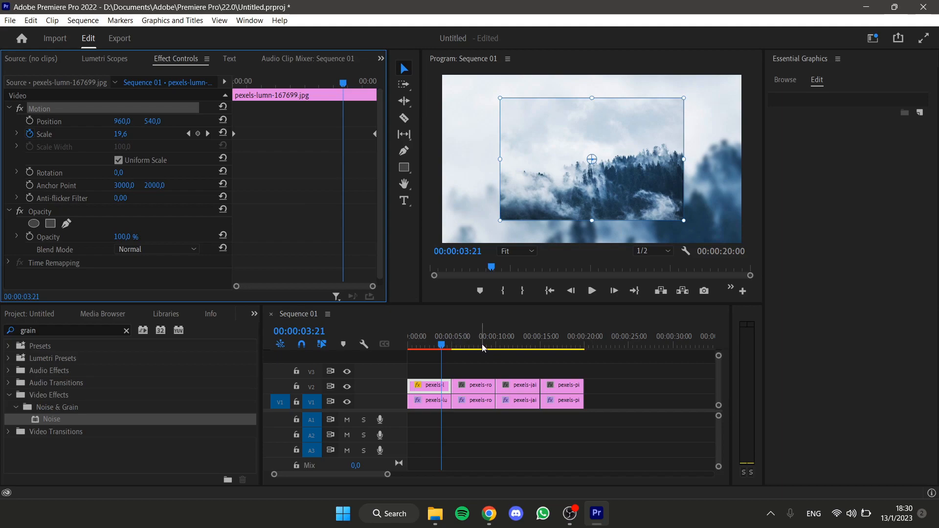
left_click_drag(471, 360, 517, 388)
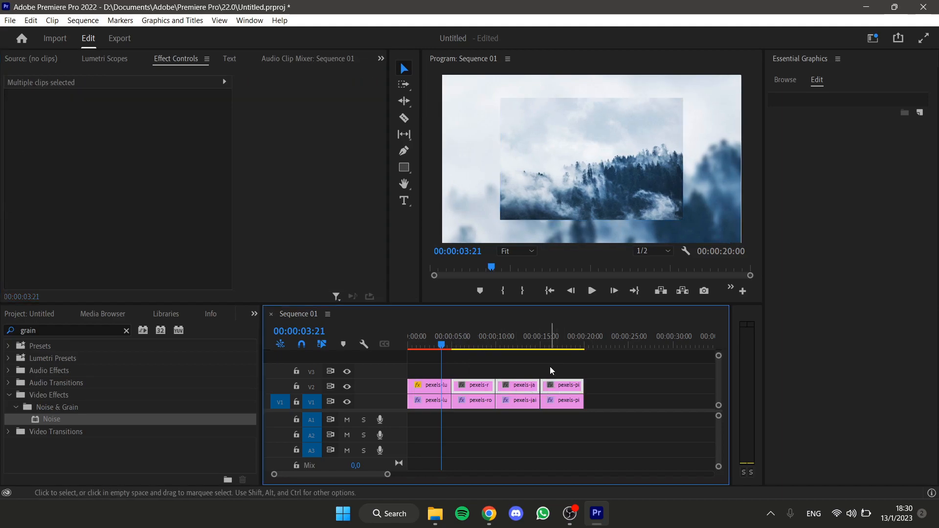
key("ctrl+v")
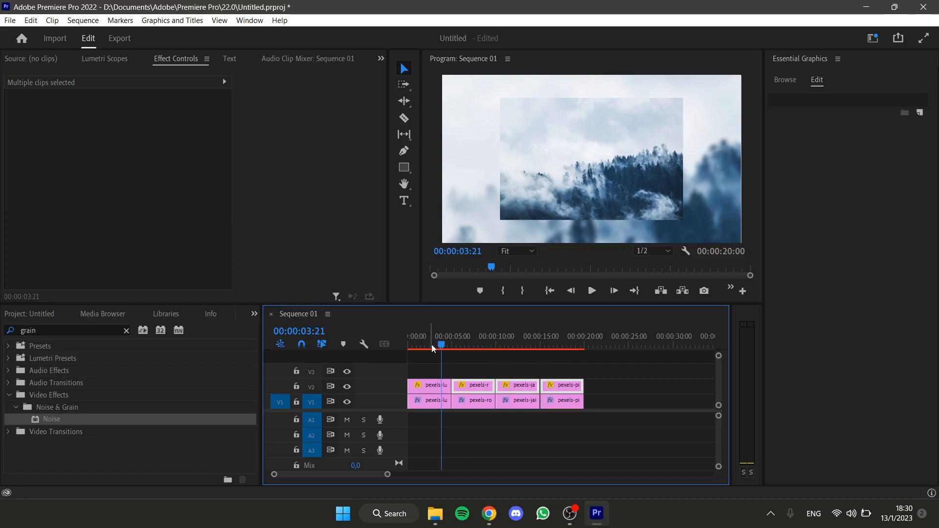
left_click_drag(442, 344, 407, 345)
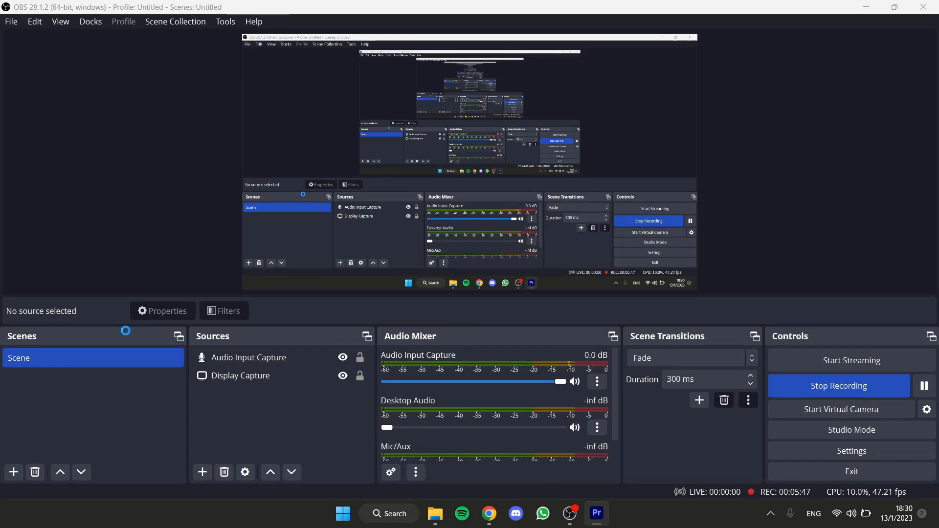
Step: Switch back to Premiere Pro and search the effects for "radial blur"
left_click(597, 514)
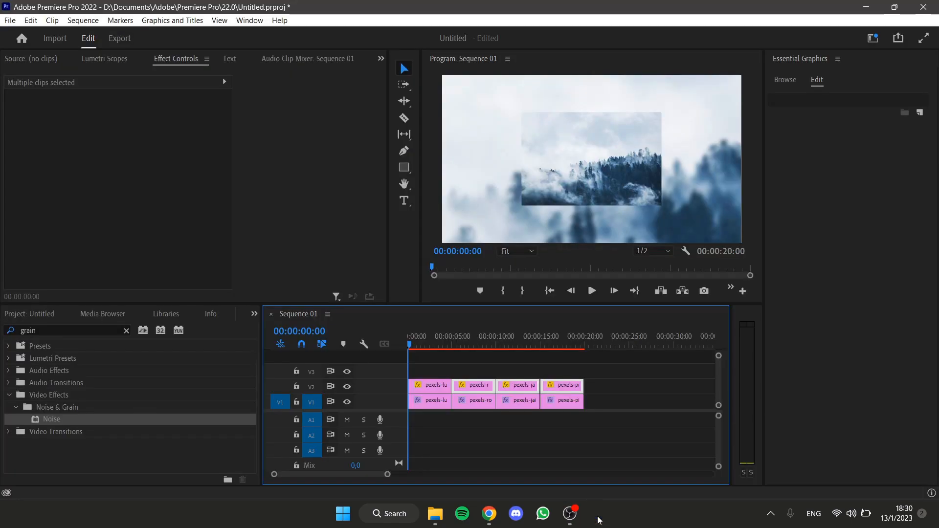
left_click(87, 332)
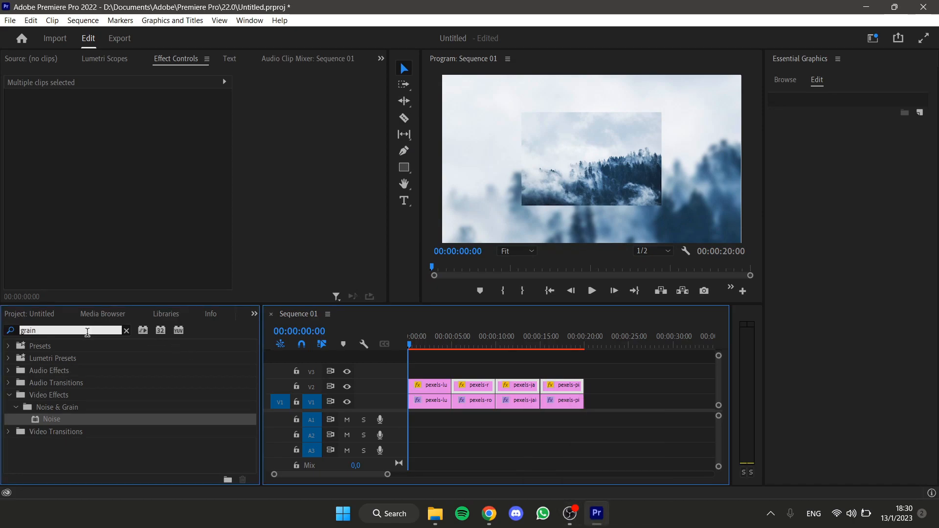
key("BackSpace")
key("BackSpace")
key("BackSpace")
key("BackSpace")
key("BackSpace")
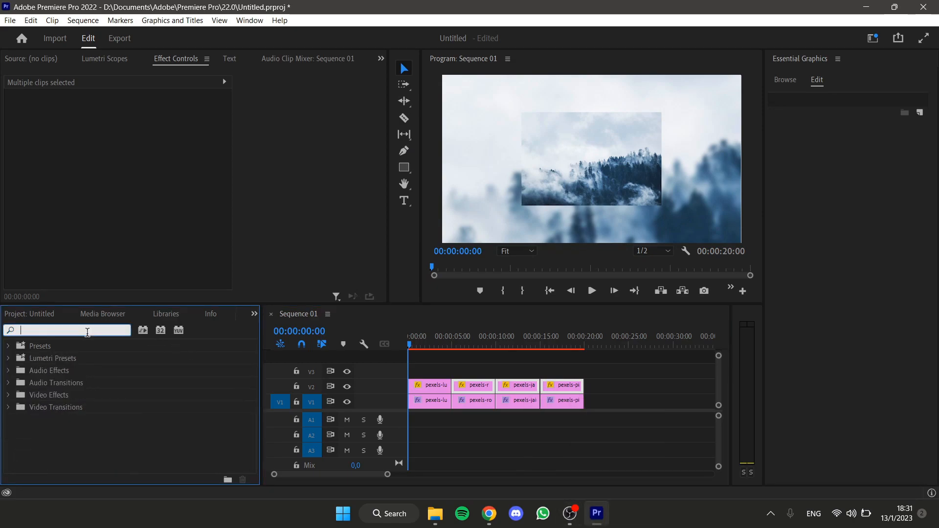
type("radial blur")
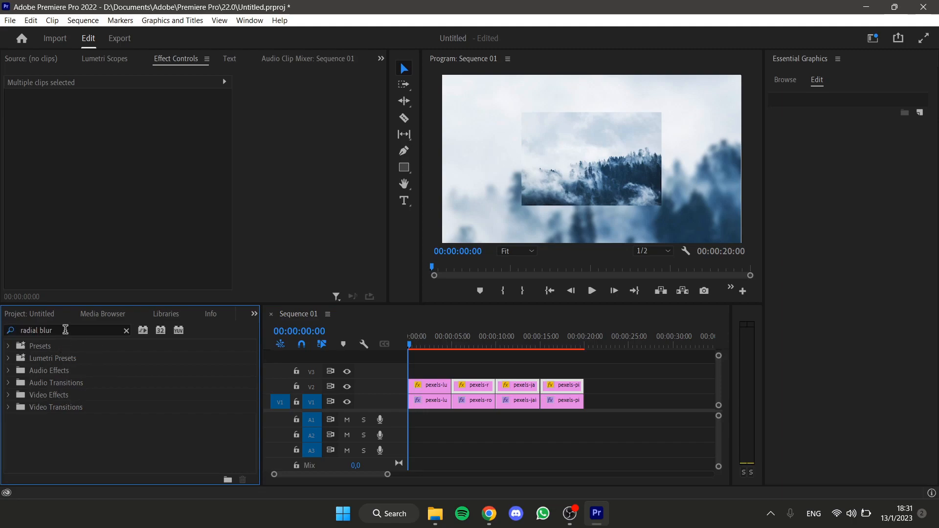
Step: Search the effects for "blur" and look through the listed blur effects
key("BackSpace")
key("BackSpace")
key("BackSpace")
key("BackSpace")
key("BackSpace")
key("BackSpace")
key("BackSpace")
key("BackSpace")
key("BackSpace")
key("BackSpace")
key("BackSpace")
type("blur")
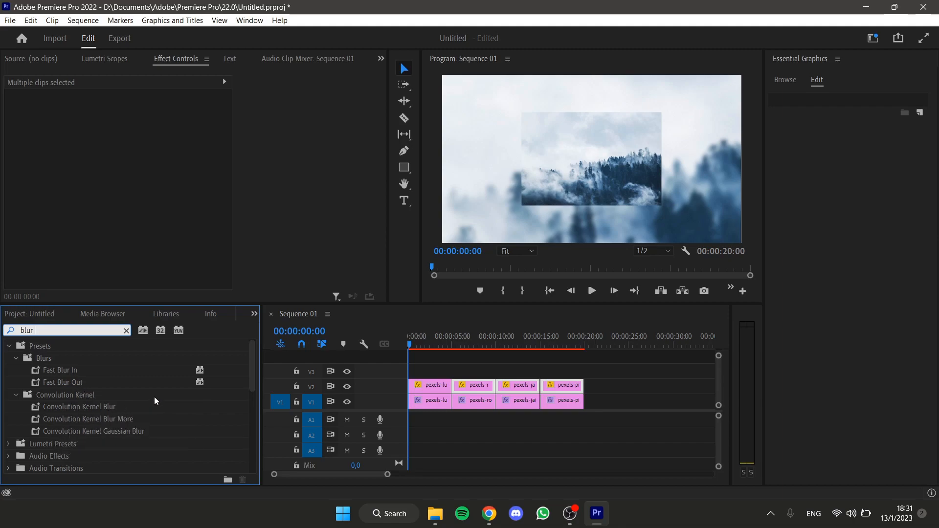
left_click_drag(254, 369, 249, 463)
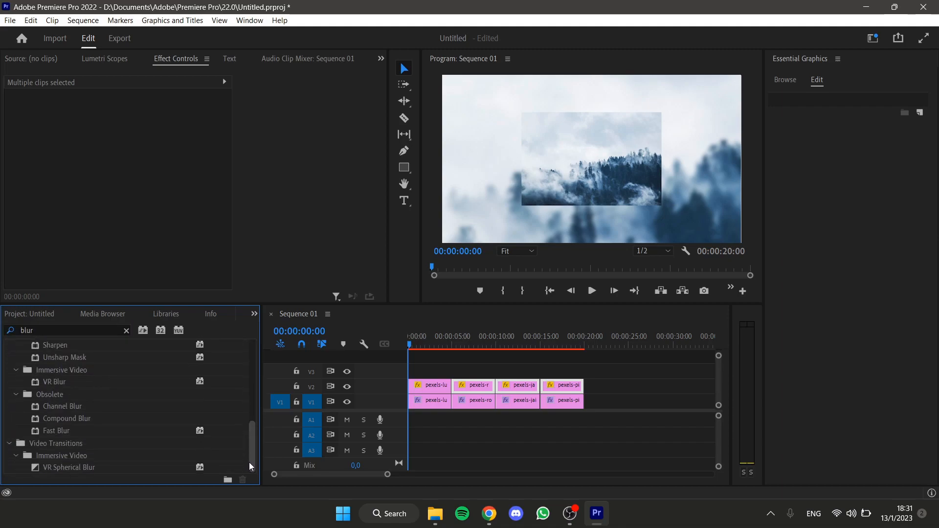
left_click_drag(250, 461, 251, 402)
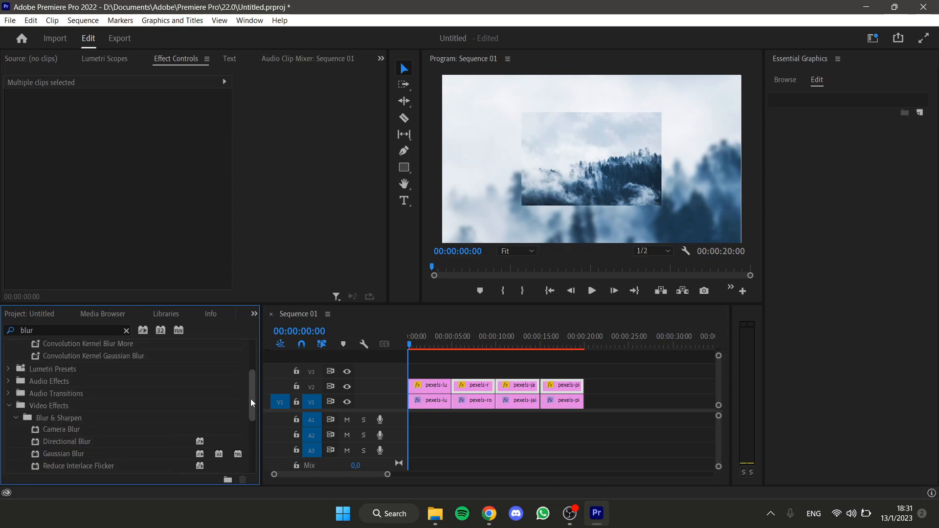
Step: Search the effects for "radial" and apply Radial Shadow to the first clip on track V2
double_click(62, 328)
type("radial")
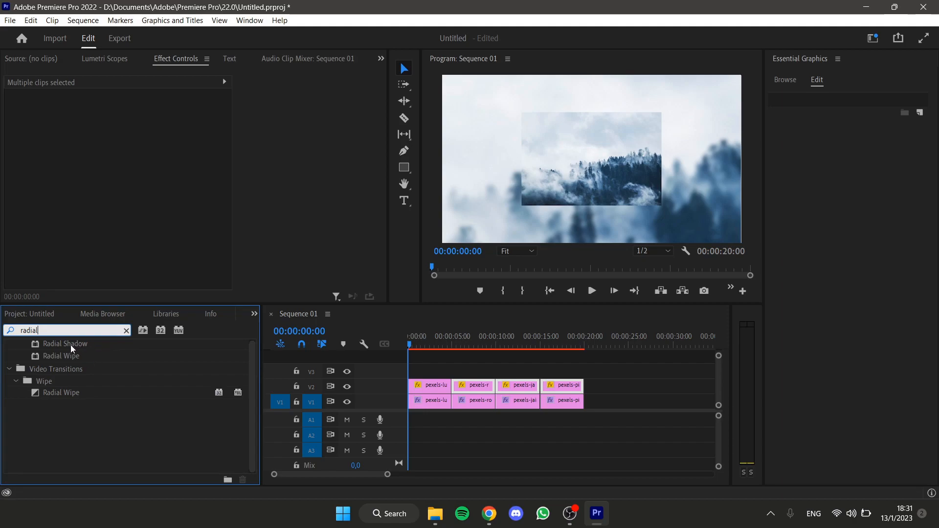
left_click_drag(70, 345, 424, 388)
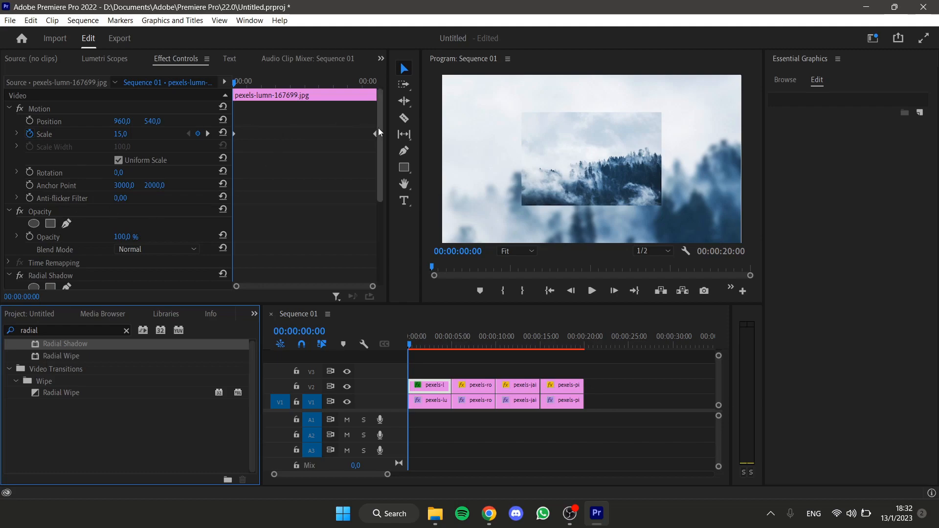
Step: Set the Radial Shadow's Shadow Color to white (FFFFFF) on the first V2 clip
left_click_drag(378, 128, 368, 219)
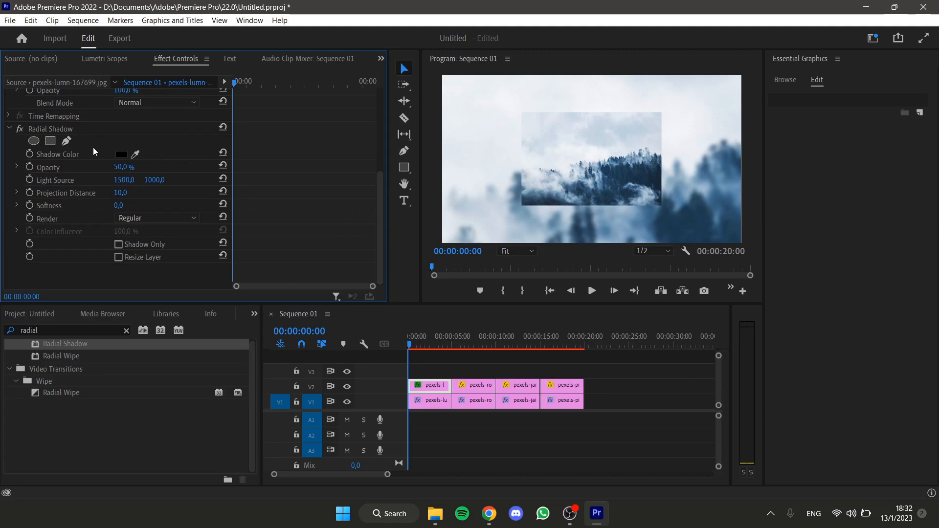
left_click(119, 156)
left_click_drag(420, 229, 309, 336)
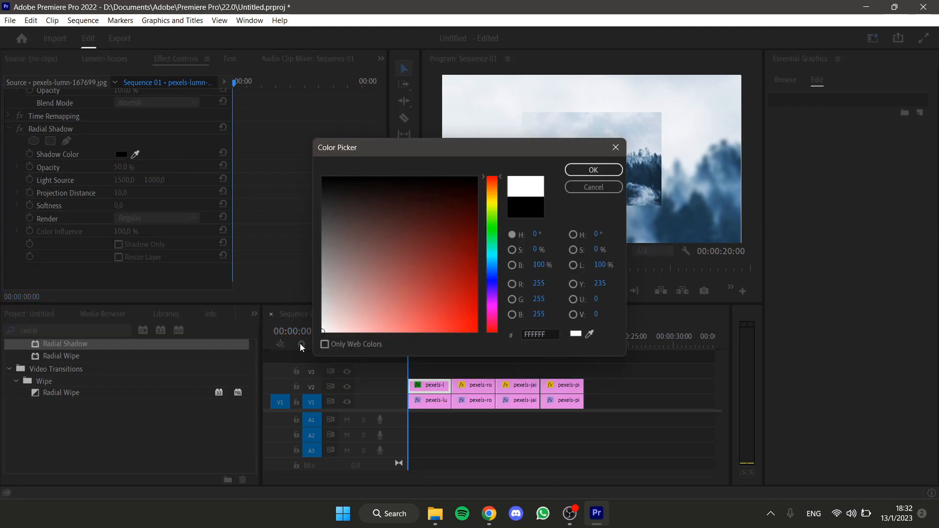
left_click(594, 170)
Step: Raise the Radial Shadow's Opacity to 100 % and enable Resize Layer, then select the image in the preview
left_click_drag(125, 165, 131, 168)
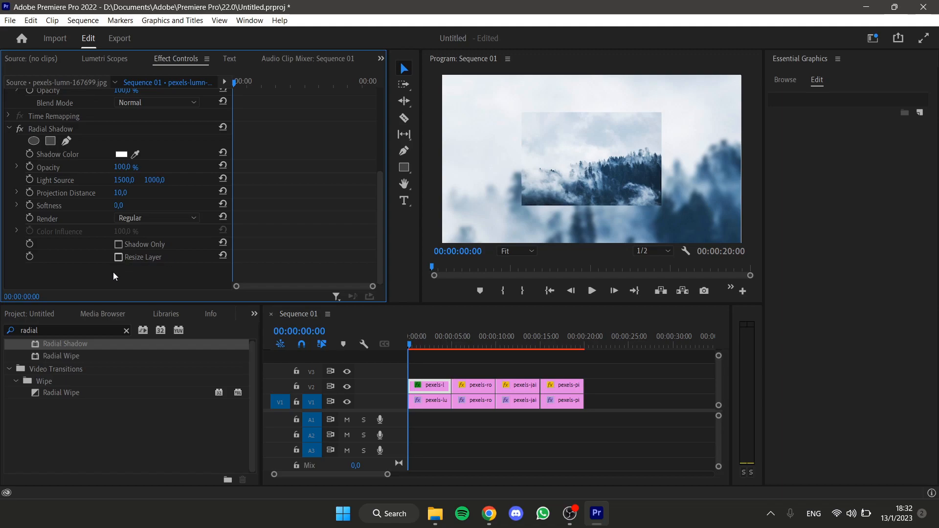
left_click(121, 258)
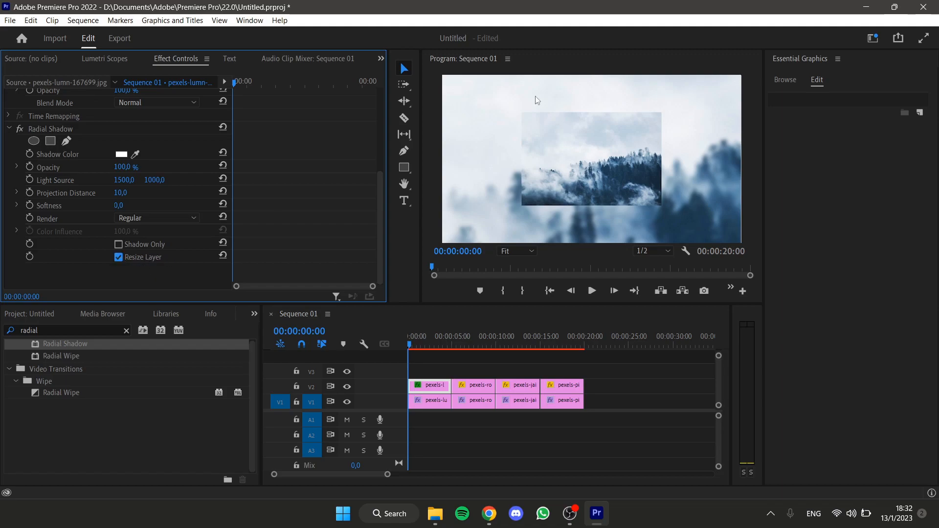
left_click(614, 172)
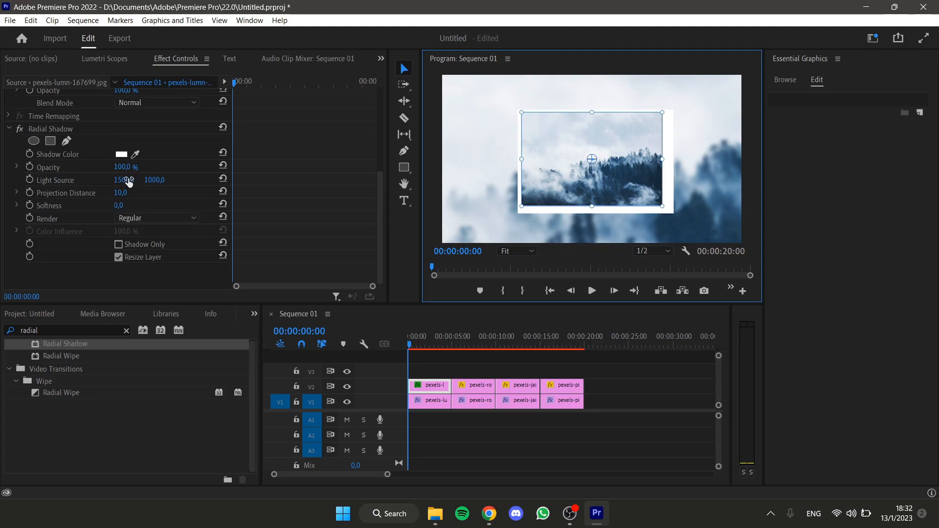
Step: Set the Radial Shadow's Light Source to 2825, 1954 on the first V2 clip to even out the white border
left_click_drag(124, 182, 72, 181)
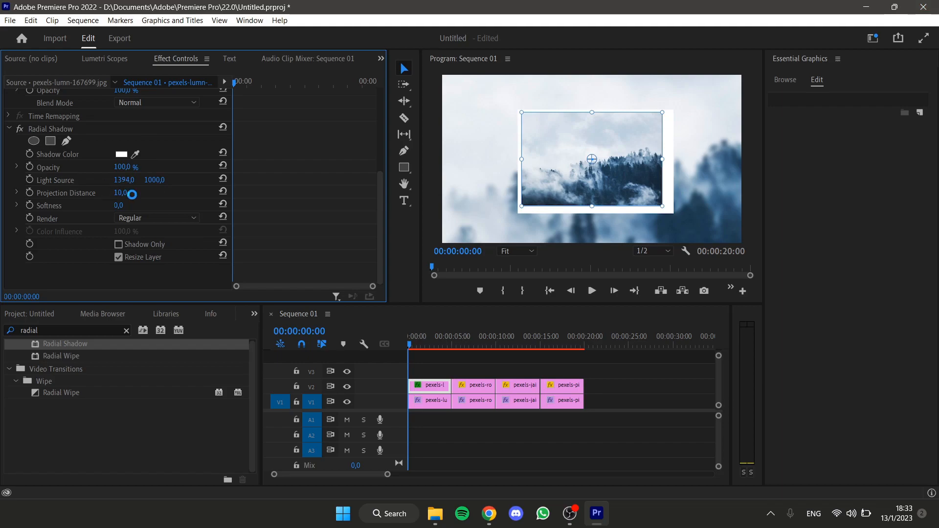
left_click(128, 179)
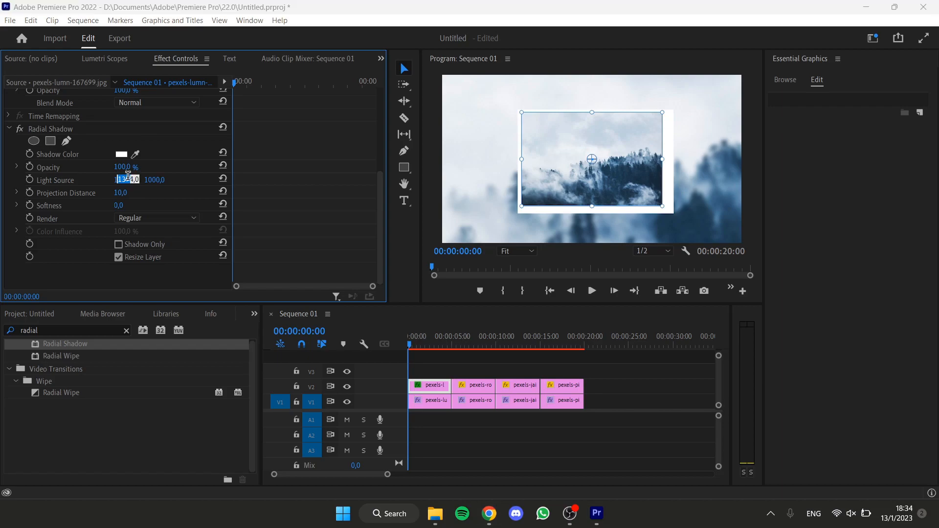
key("Tab")
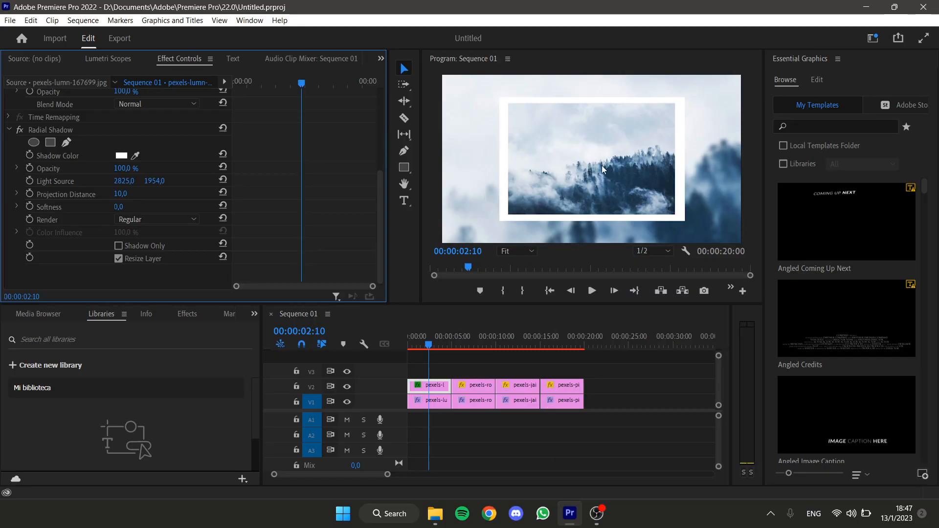
Step: Search the effects for "shadow" and apply Drop Shadow to the first clip on track V2
left_click(186, 313)
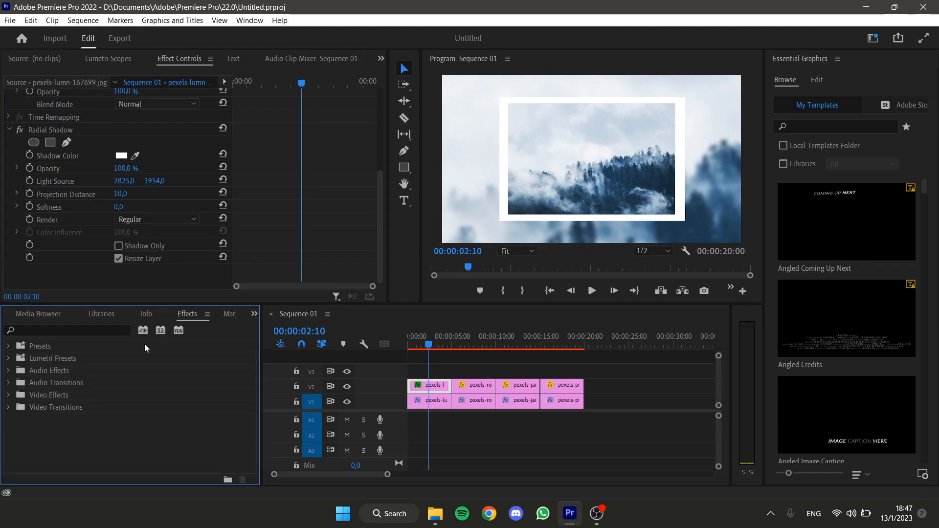
left_click(85, 331)
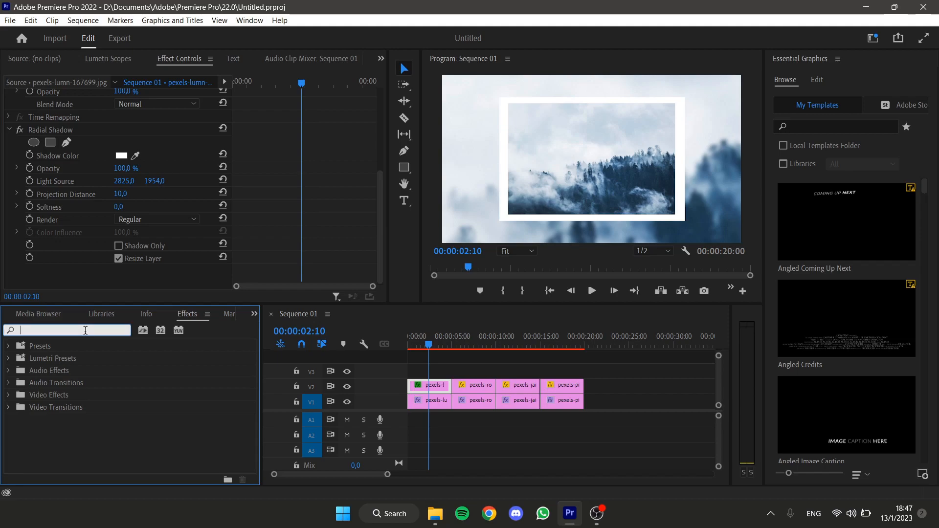
type("dropshadow")
left_click(39, 331)
key("BackSpace")
key("BackSpace")
key("BackSpace")
key("BackSpace")
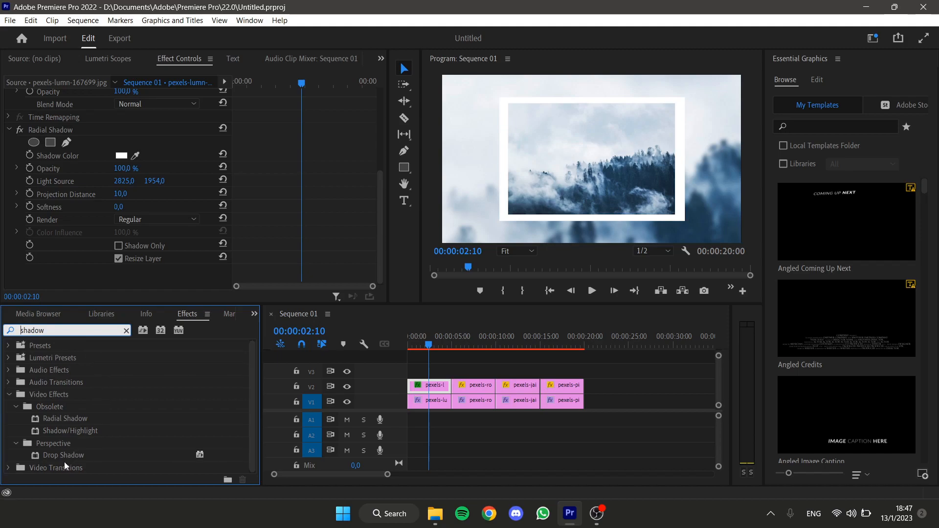
left_click_drag(70, 457, 438, 386)
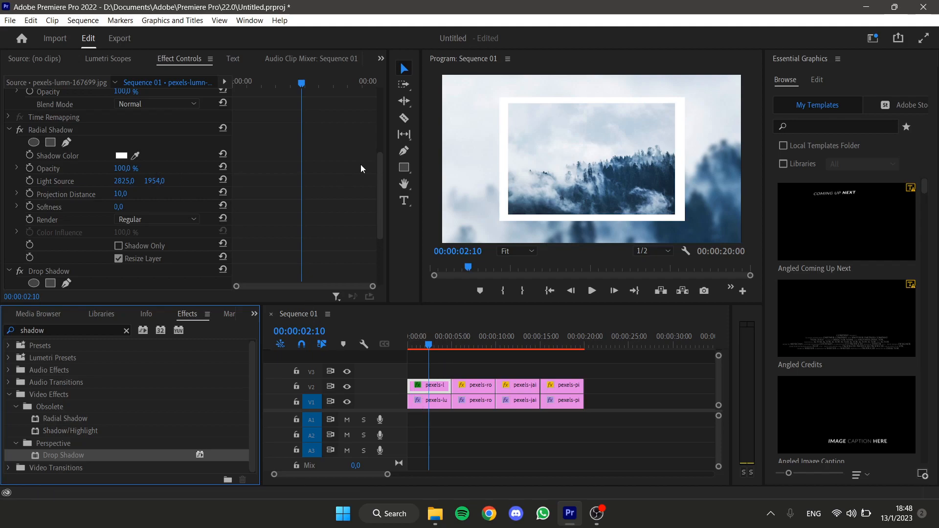
Step: Set the Drop Shadow's Direction to 208°, Distance to 29 and Softness to 48 on the first V2 clip
left_click_drag(379, 156, 380, 200)
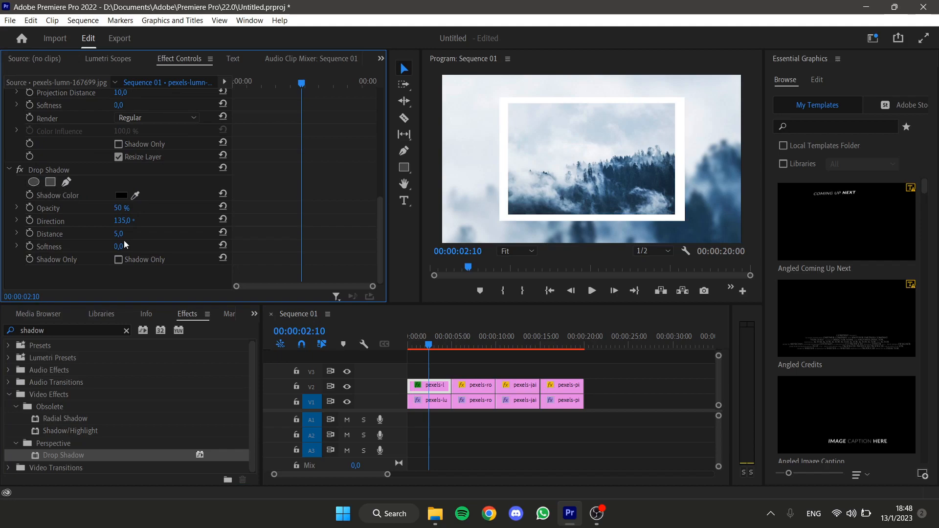
left_click(126, 220)
type("0")
type("200")
key("Return")
left_click(120, 233)
type("29")
key("Return")
left_click(121, 246)
key("BackSpace")
type("48")
key("Return")
Step: Copy the Radial Shadow and Drop Shadow effects from the first V2 clip to the other three V2 clips
left_click_drag(380, 222, 380, 187)
left_click(52, 107)
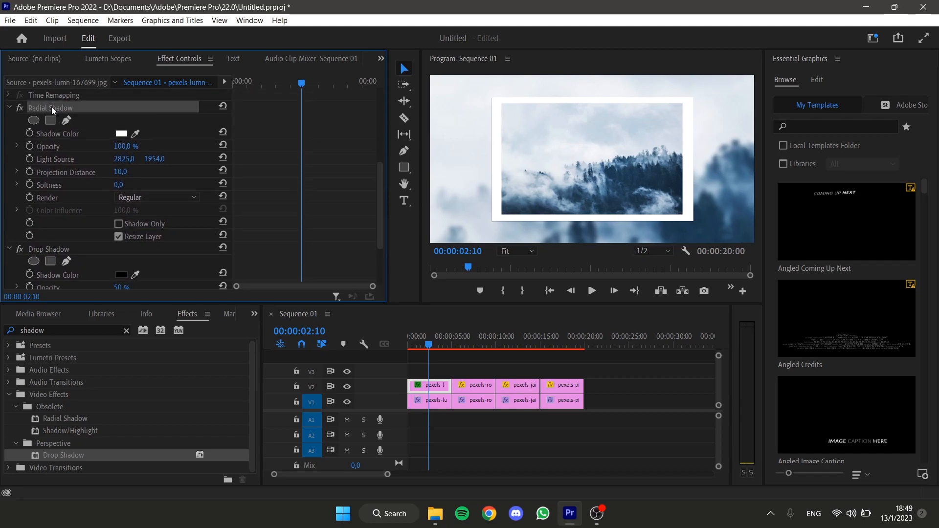
left_click(57, 249, "ctrl")
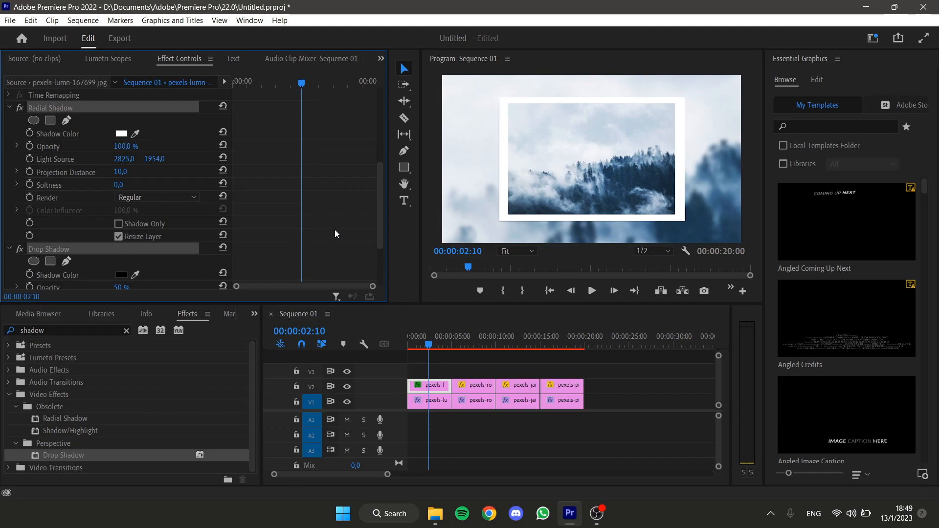
left_click_drag(483, 375, 565, 388)
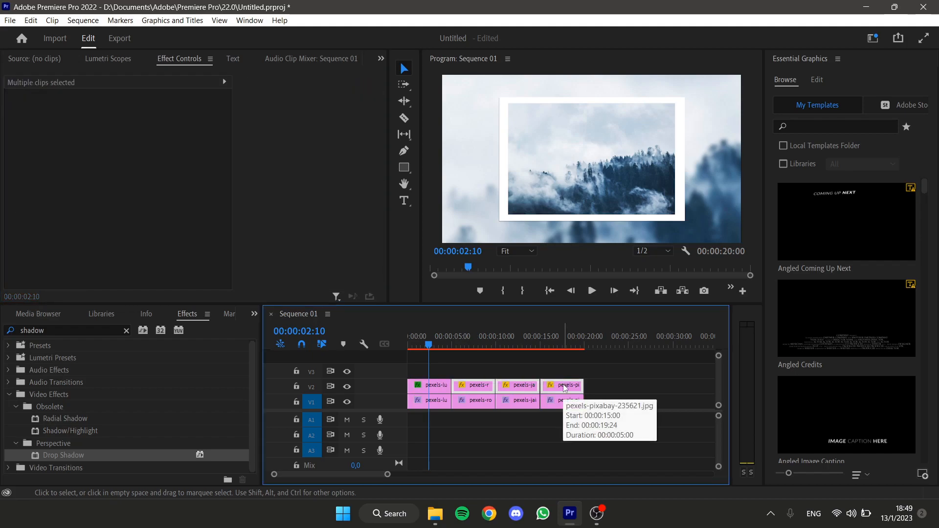
key("ctrl+v")
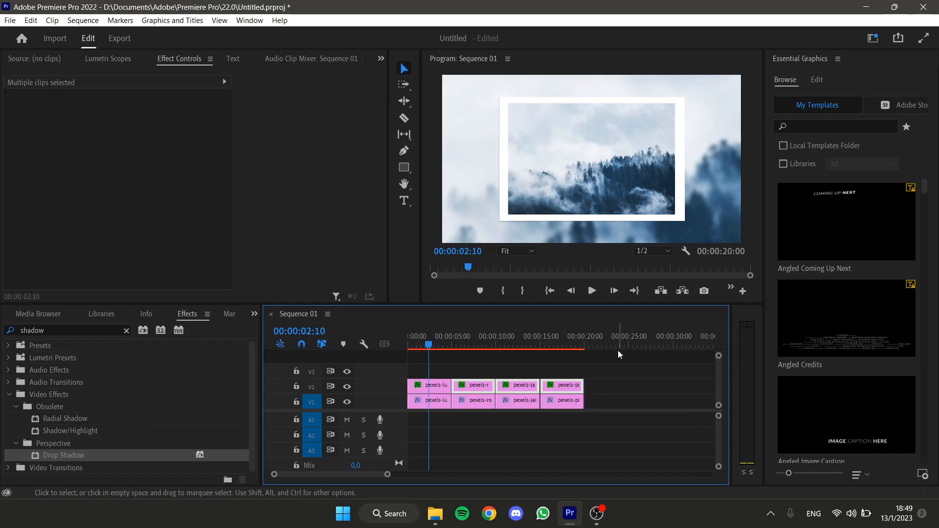
Step: Search the effects for "3d" and apply Basic 3D to the first clip on track V2
left_click(126, 330)
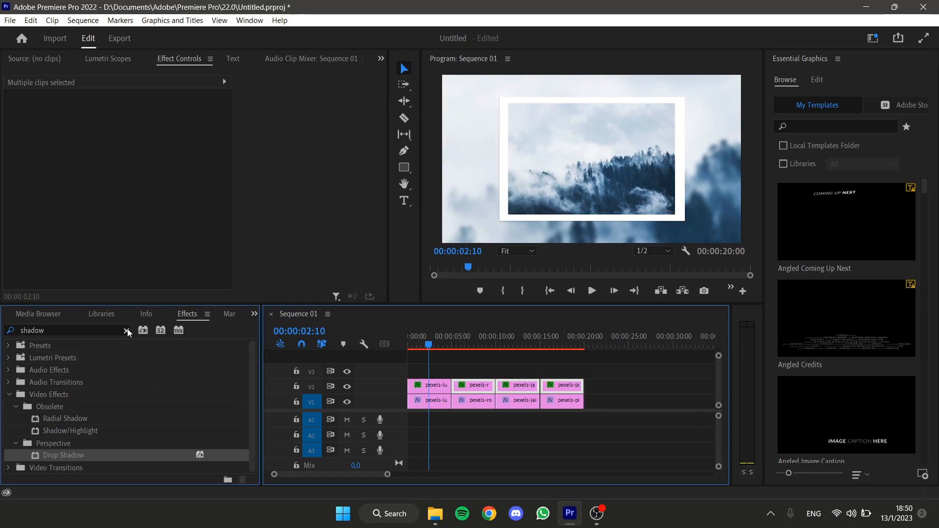
left_click(119, 326)
type("3d")
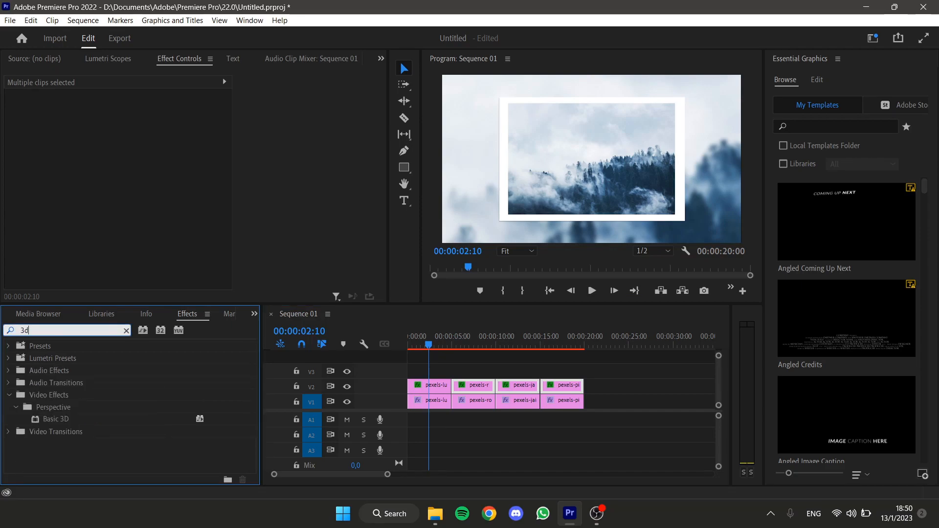
left_click_drag(48, 419, 423, 386)
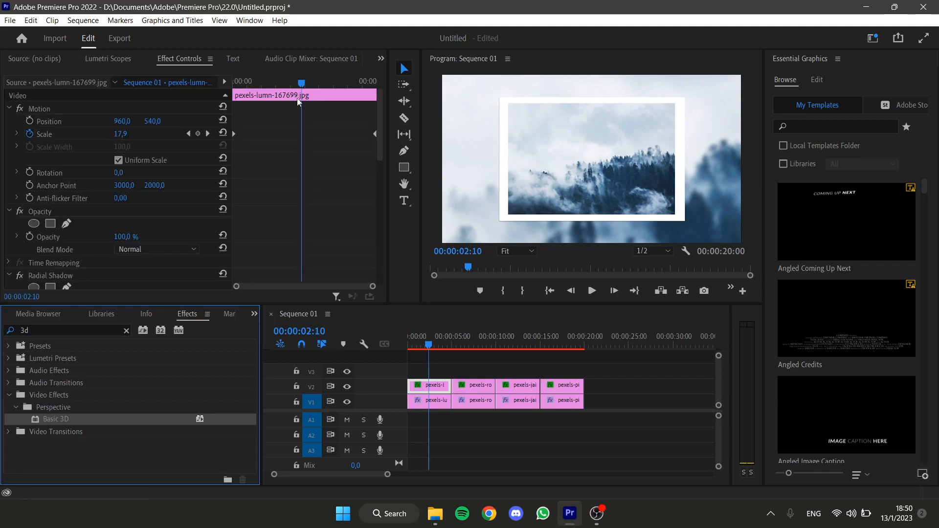
Step: At the start of the first V2 clip, keyframe Basic 3D with Swivel at -3° and Tilt at 4°
left_click_drag(304, 82, 227, 84)
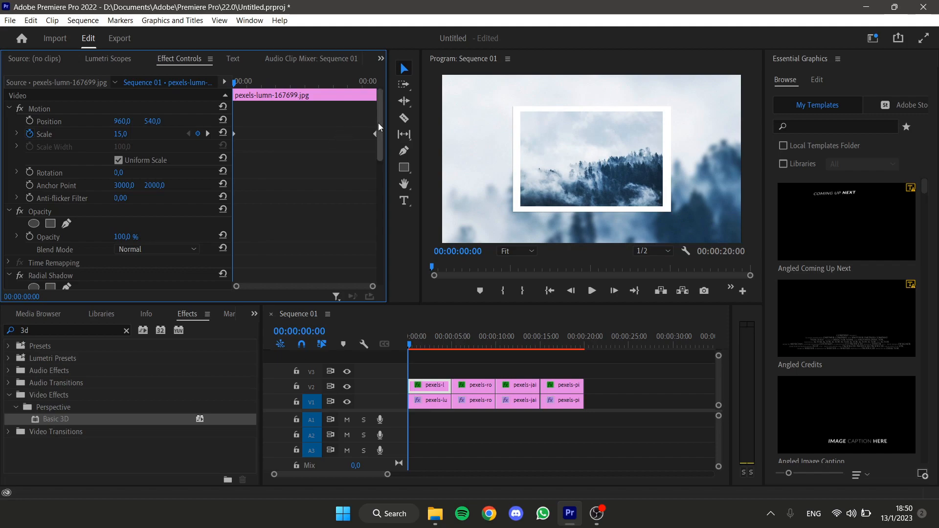
left_click_drag(379, 122, 379, 247)
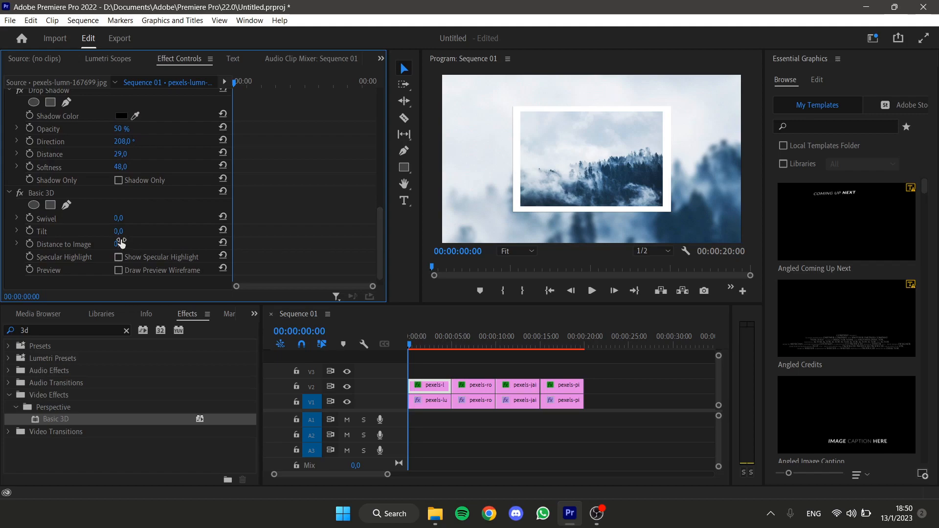
double_click(127, 216)
left_click_drag(127, 216, 112, 222)
type("-3")
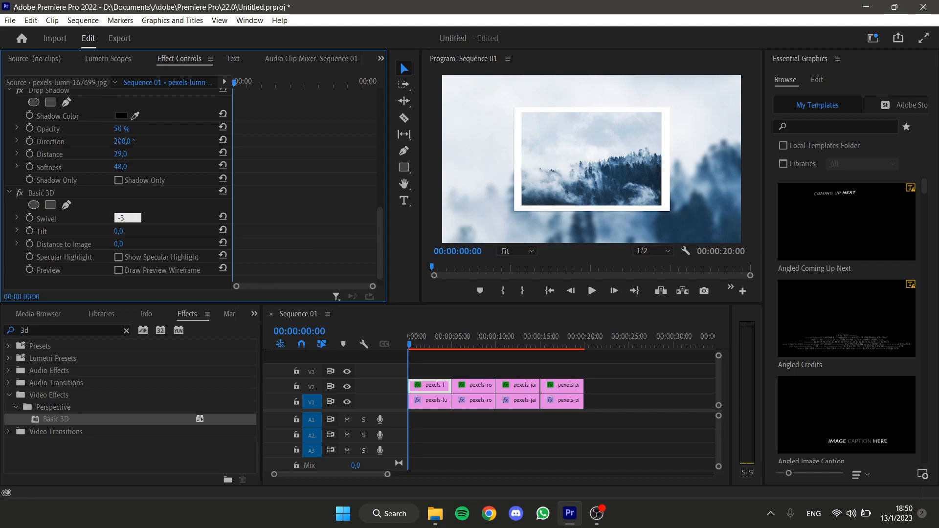
key("Return")
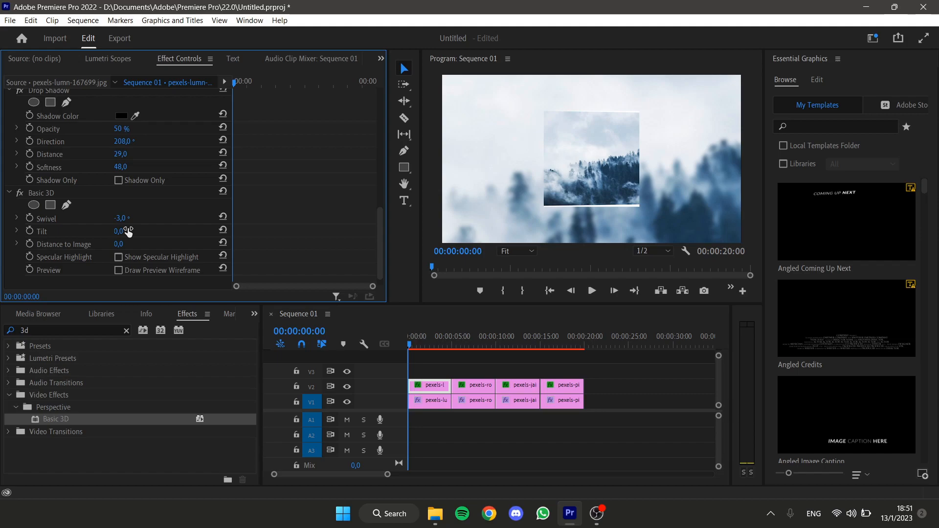
left_click(128, 232)
type("4")
key("Return")
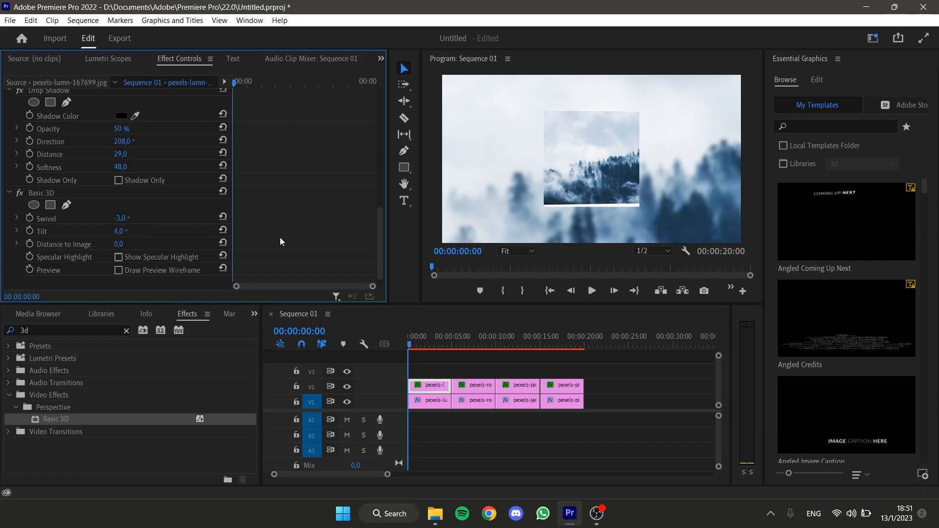
left_click(29, 219)
left_click(29, 230)
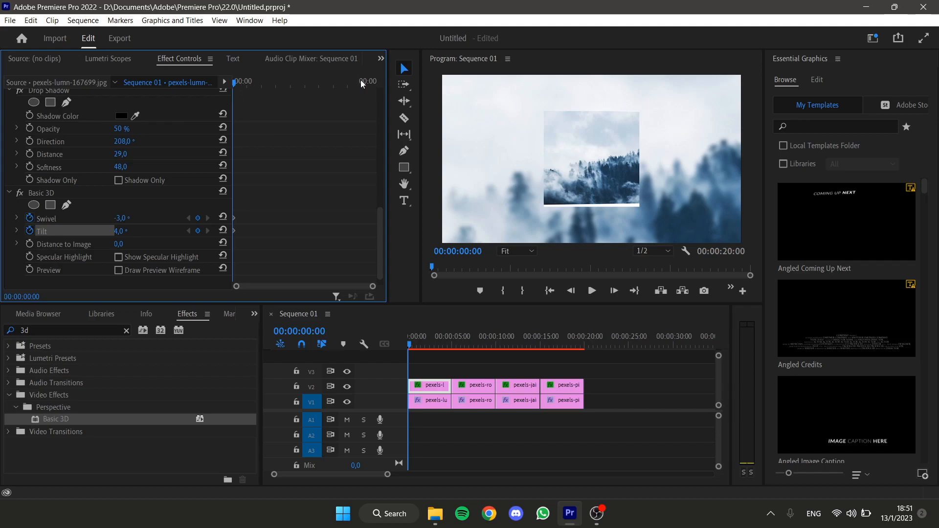
Step: At 00:00:05:00, the end of the first V2 clip, set the Basic 3D Swivel to 4° and Tilt to -3°
left_click_drag(361, 81, 371, 84)
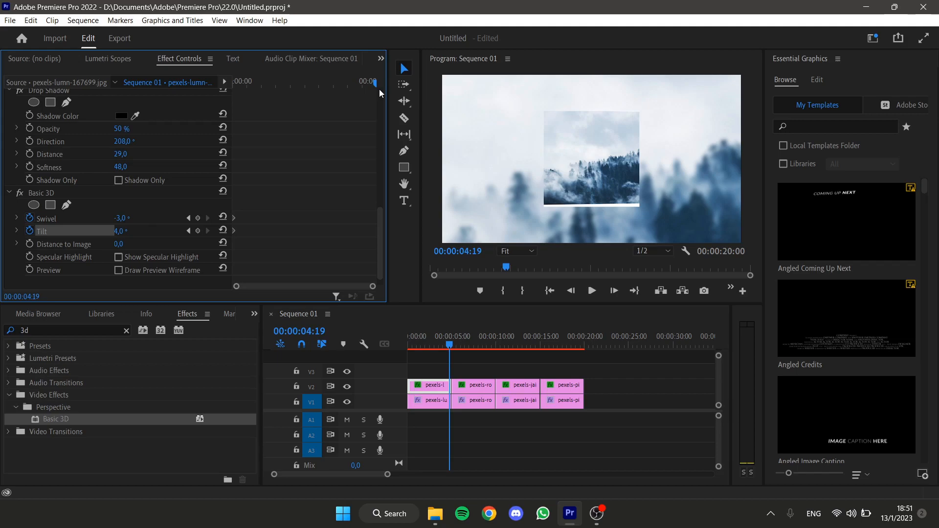
key("Down")
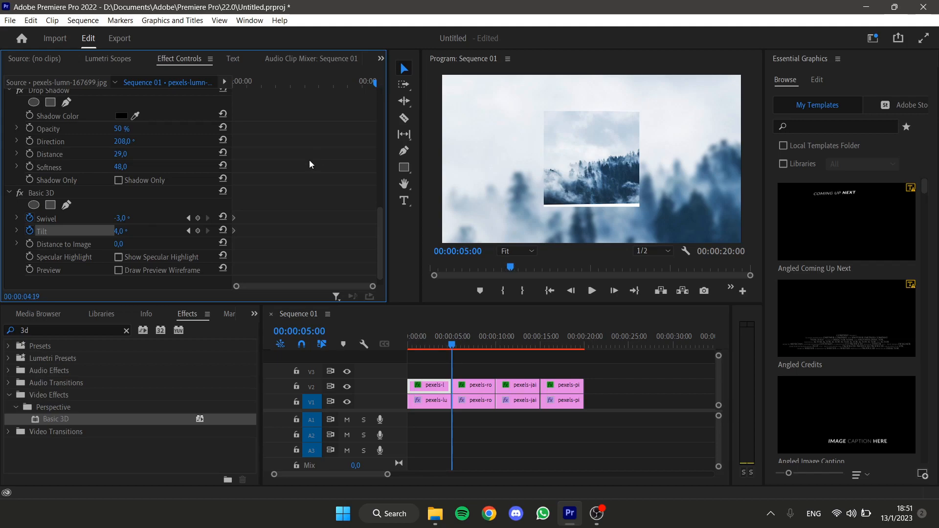
left_click(128, 218)
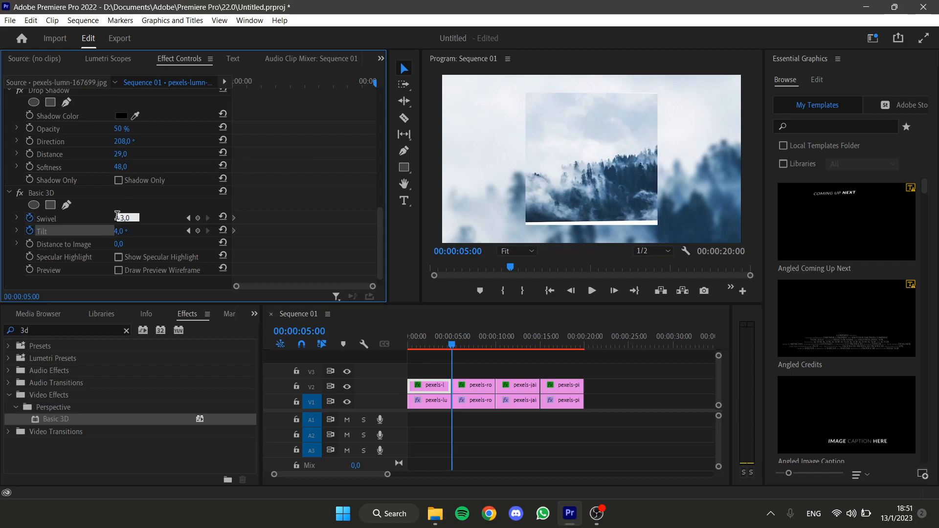
left_click_drag(134, 217, 104, 222)
type("4")
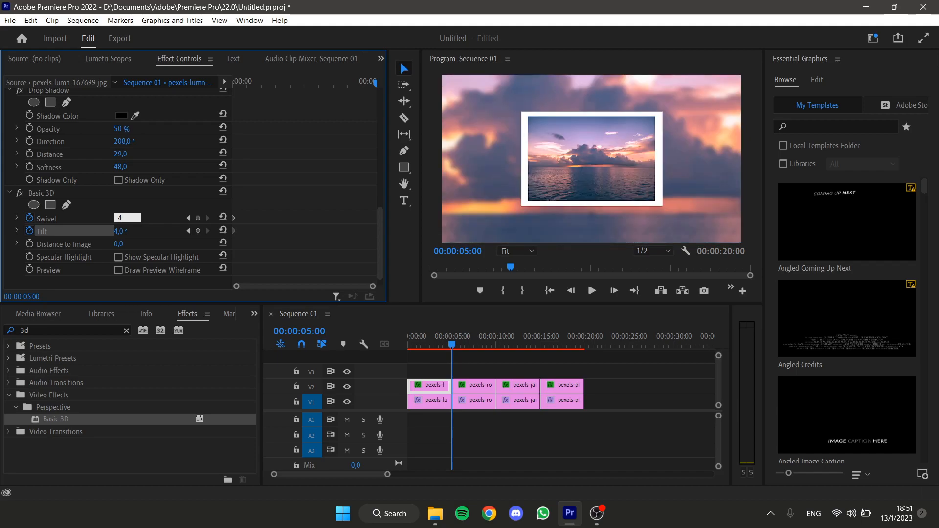
key("Return")
left_click(127, 229)
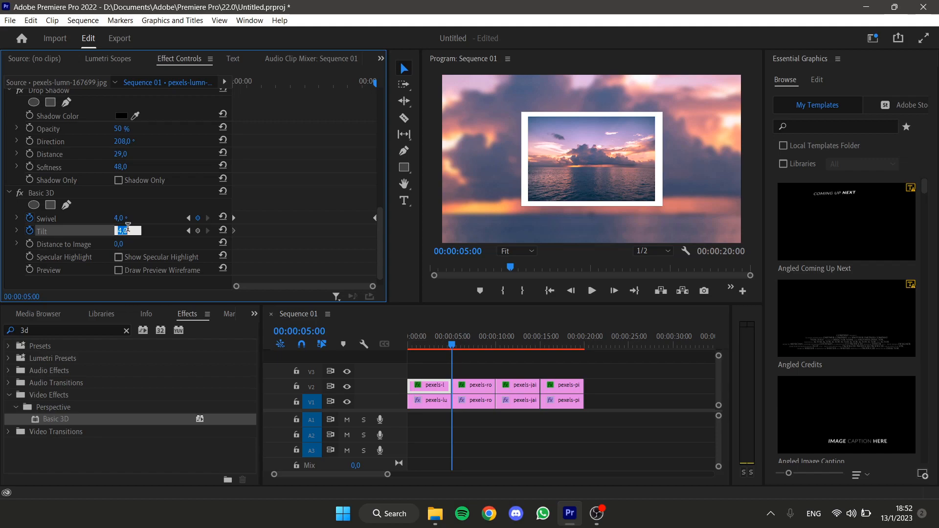
type("-3")
key("Return")
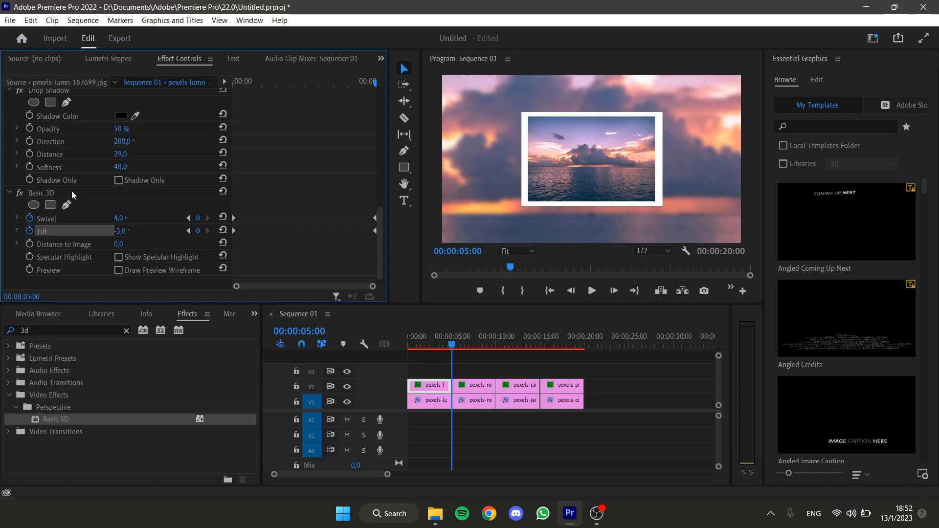
Step: Copy the keyframed Basic 3D effect from the first V2 clip to the other three V2 clips
left_click(47, 196)
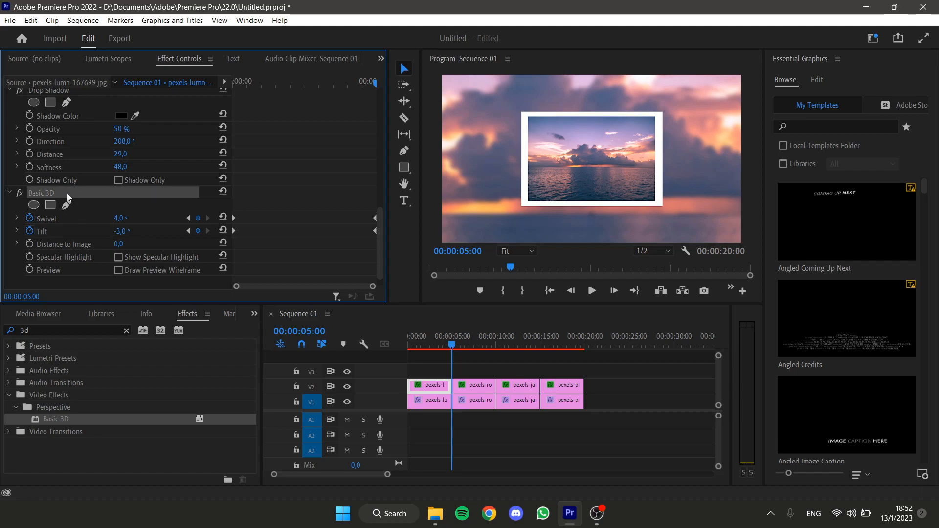
left_click_drag(466, 366, 561, 388)
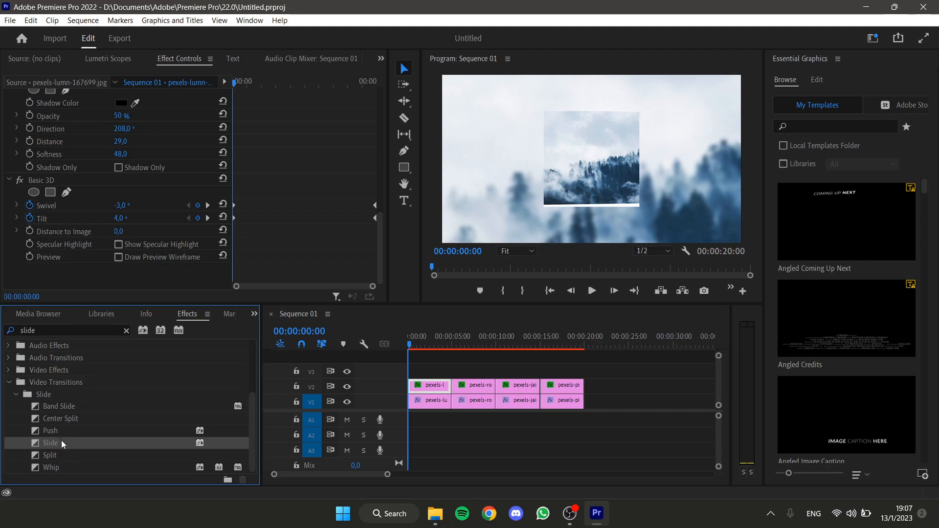
Step: Apply the Slide transition to all three cuts between clips on both V1 and V2
left_click_drag(61, 442, 453, 389)
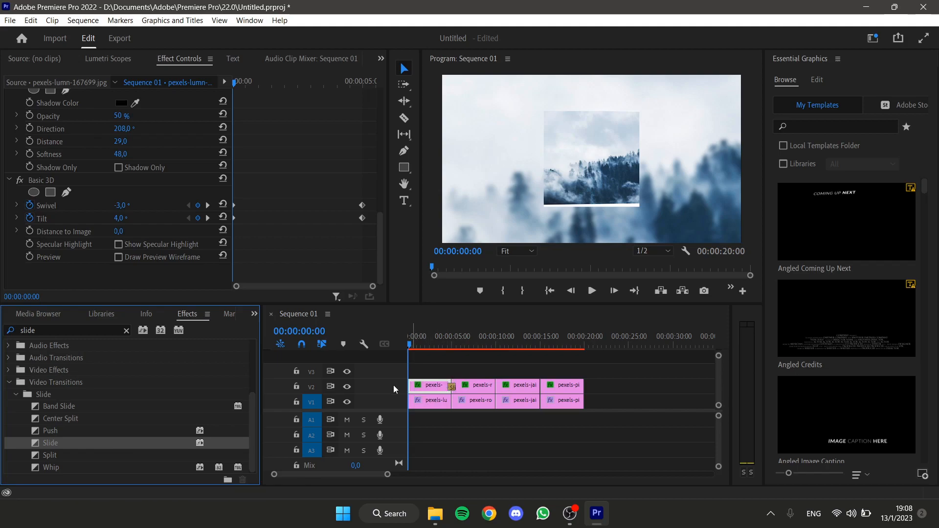
left_click_drag(107, 443, 452, 402)
left_click_drag(84, 443, 496, 389)
left_click_drag(113, 444, 540, 386)
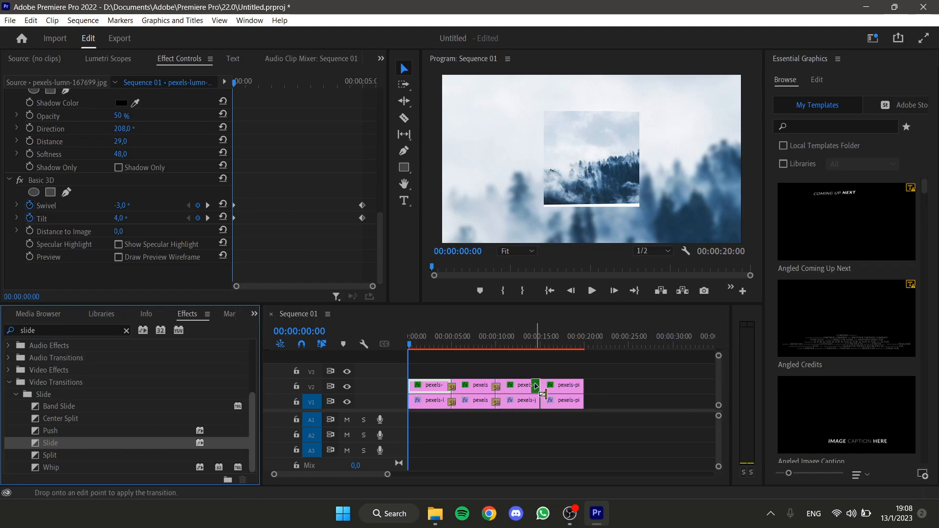
left_click_drag(160, 446, 541, 407)
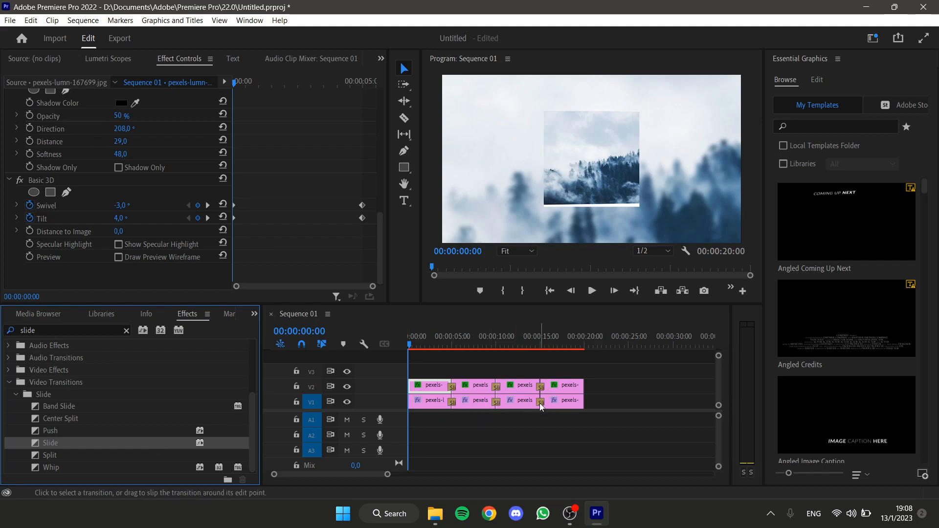
Step: Add the Slide transition at the start of the first clip on both V2 and V1
left_click_drag(51, 443, 410, 386)
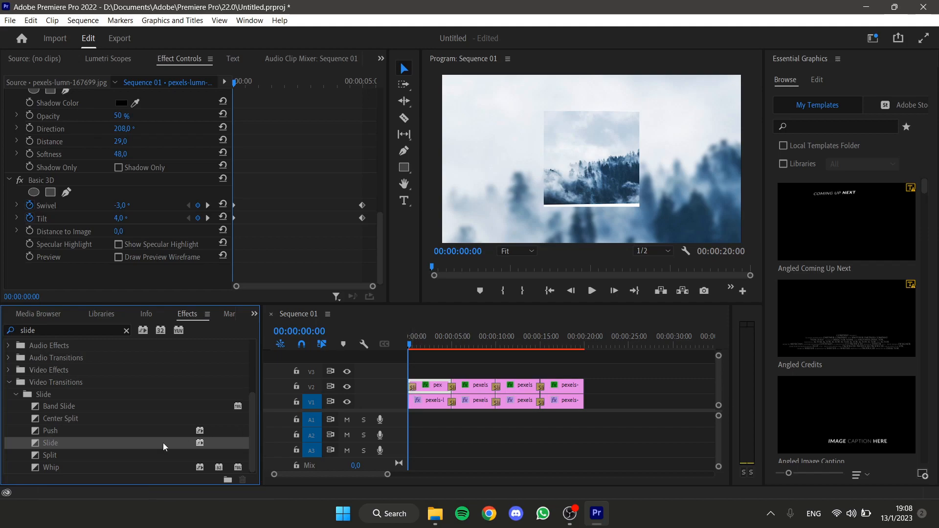
left_click_drag(162, 446, 417, 404)
mouse_move(448, 430)
left_mouse_down()
mouse_move(442, 450)
mouse_move(414, 404)
left_mouse_up()
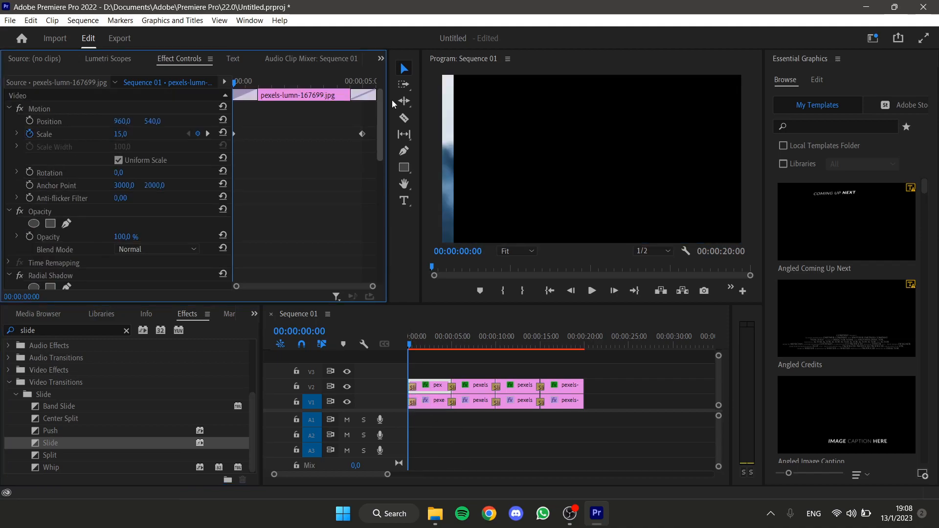
Step: Make the Slide transition at the start of V2 move downward from the frame's upper edge, and select the opening Slide transition on V1
left_click(413, 388)
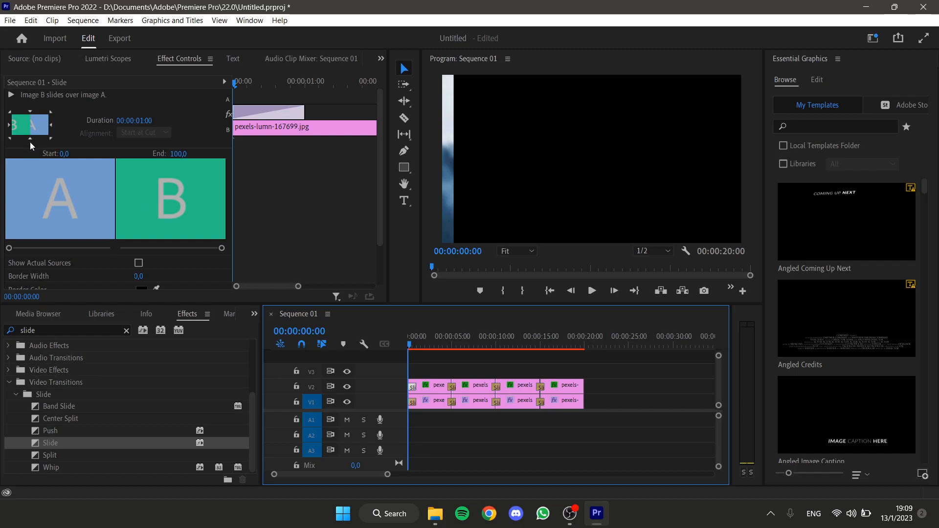
left_click(30, 114)
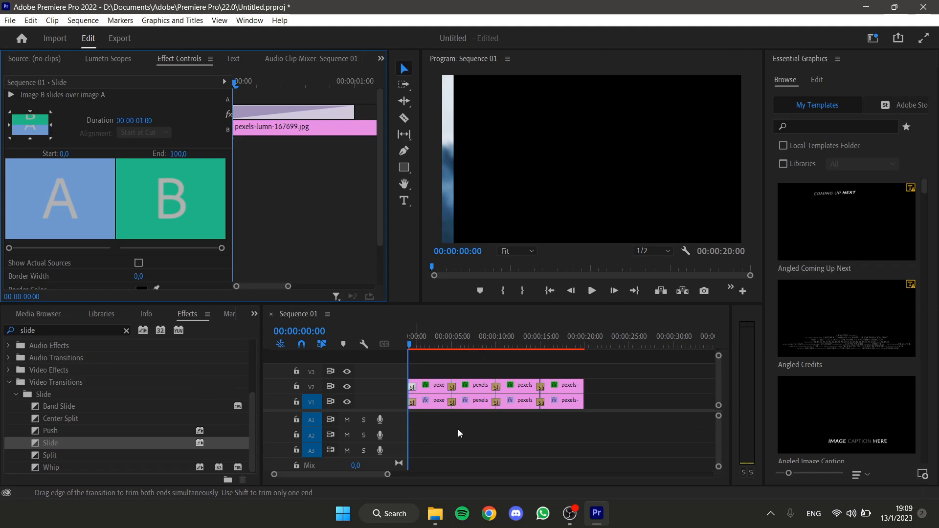
left_click(414, 403)
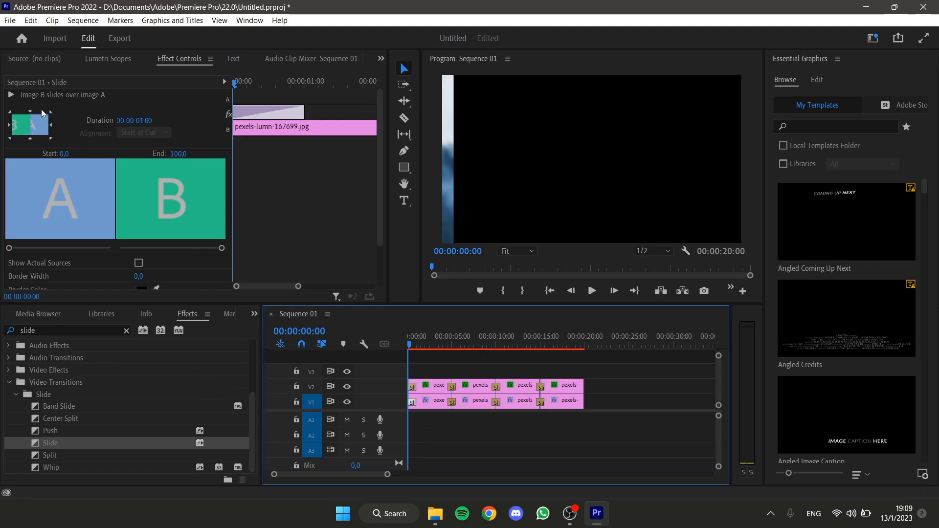